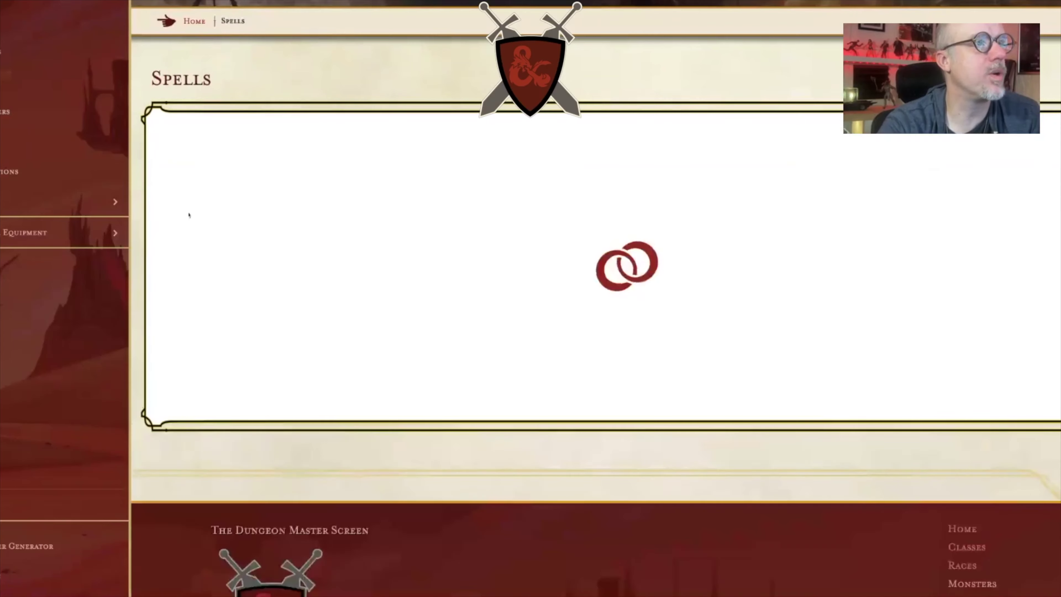
- Look through the expanded reference submenu, then open the Conditions page and examine the condition rules
left_click(107, 203)
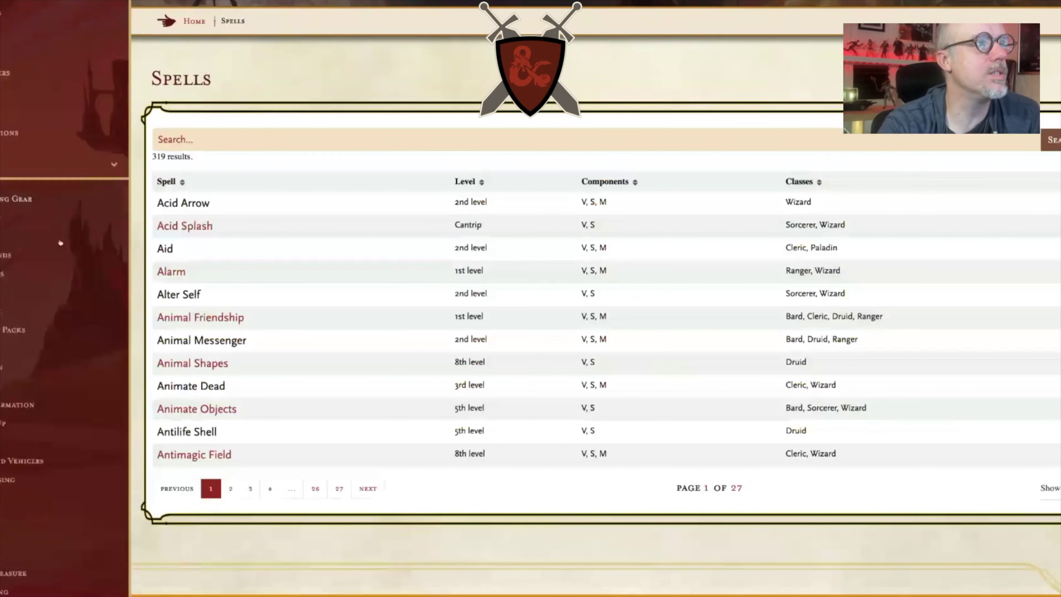
scroll(60, 242, "down", 5)
scroll(61, 242, "up", 1)
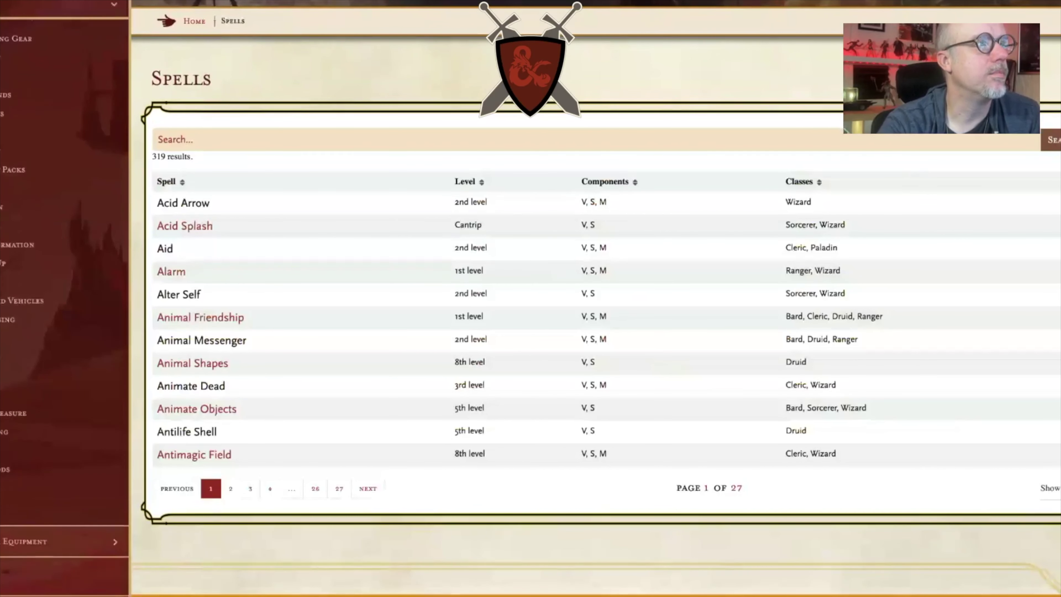
scroll(61, 243, "up", 5)
left_click(10, 171)
scroll(47, 239, "down", 10)
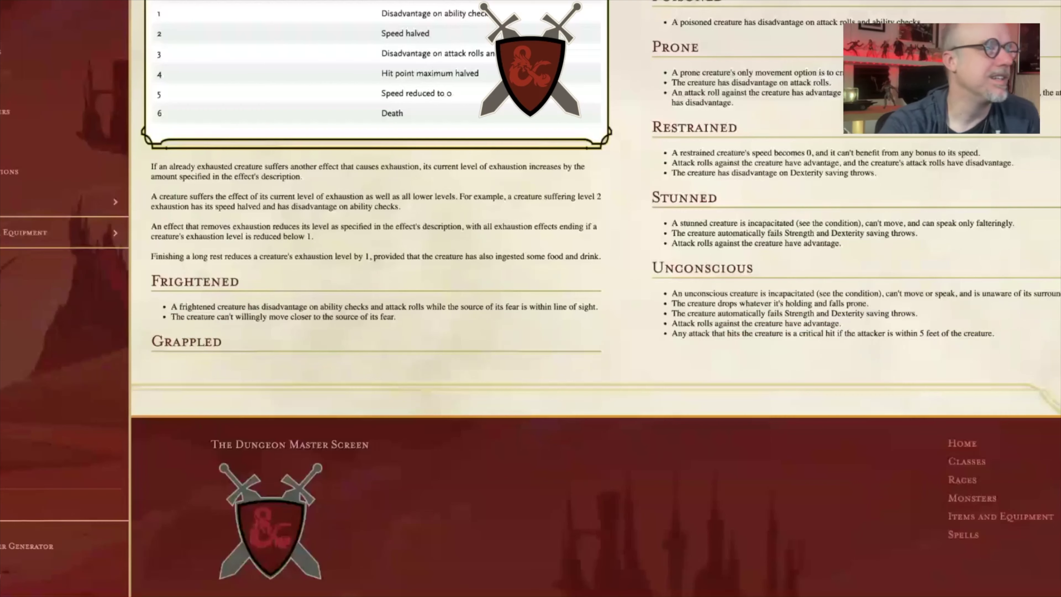
- Open the Monster Generator and generate a random male halfling commoner, checking its challenge rating
left_click(47, 237)
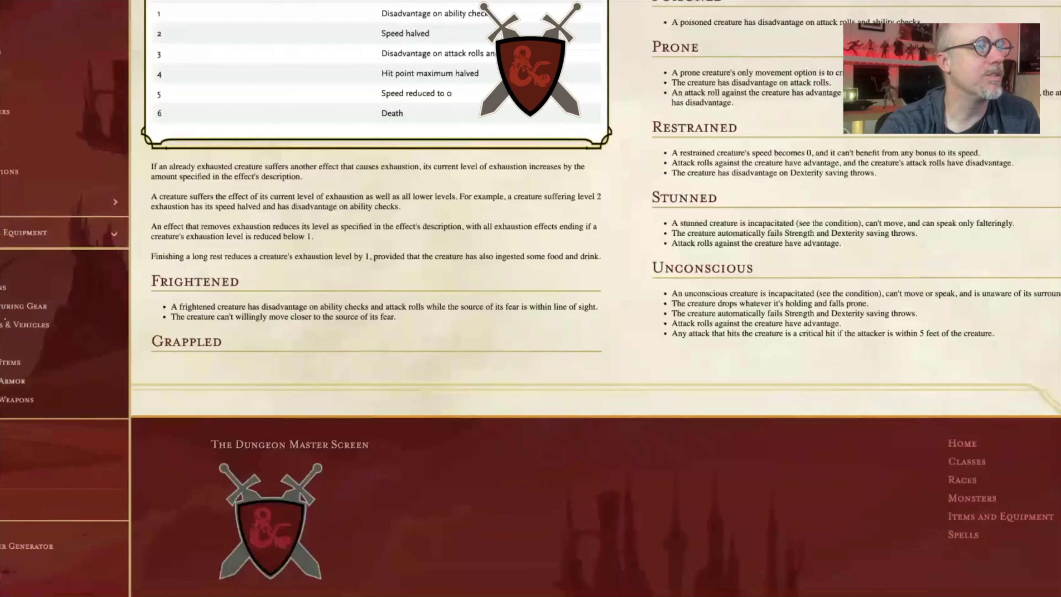
left_click(26, 545)
left_click(459, 287)
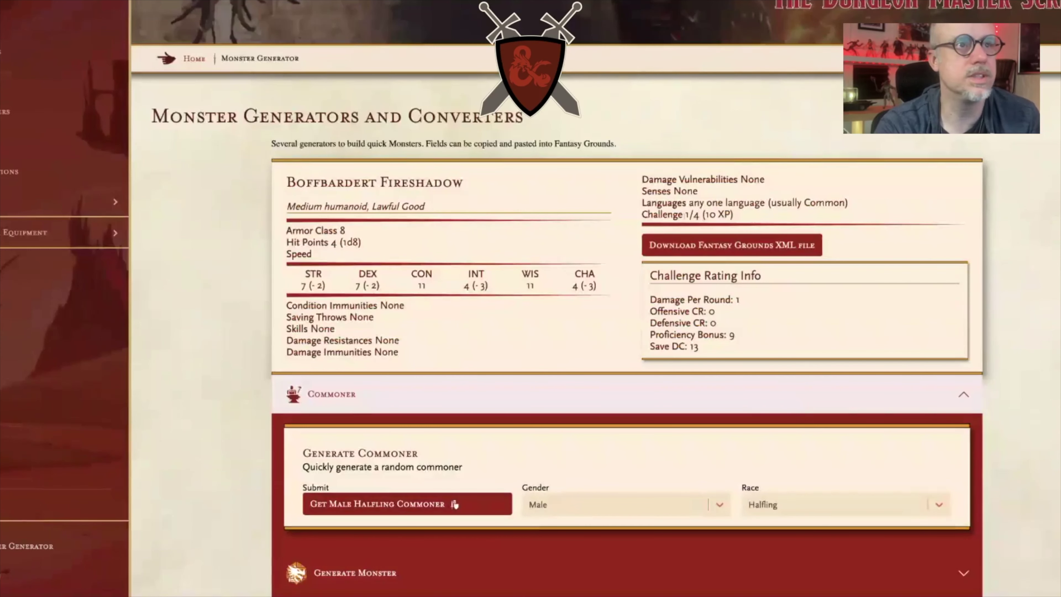
left_click_drag(685, 214, 733, 215)
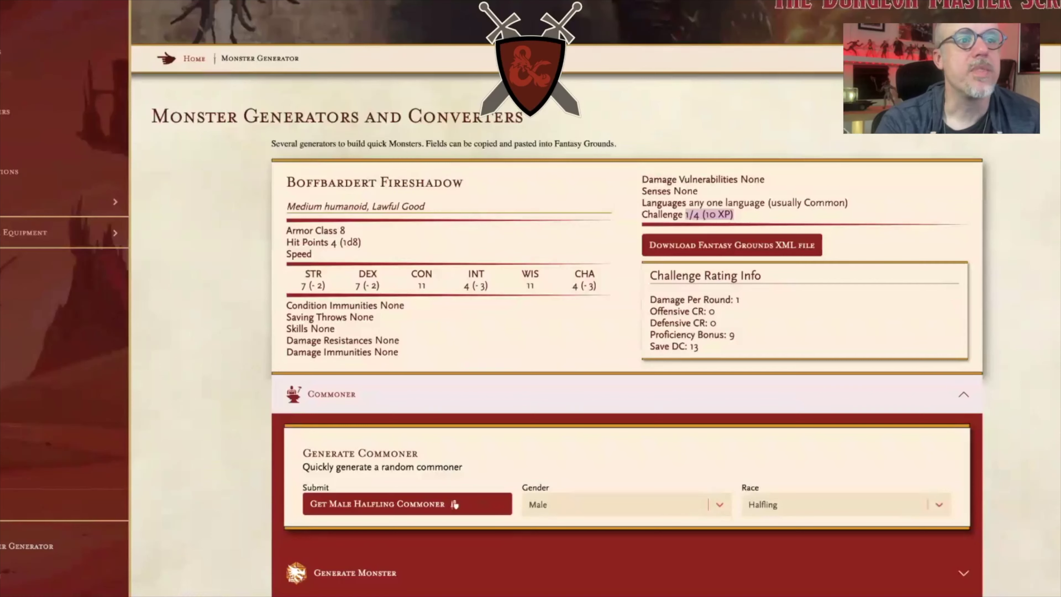
- Generate a new random commoner with gender Female and race Half-Orc
scroll(626, 335, "down", 2)
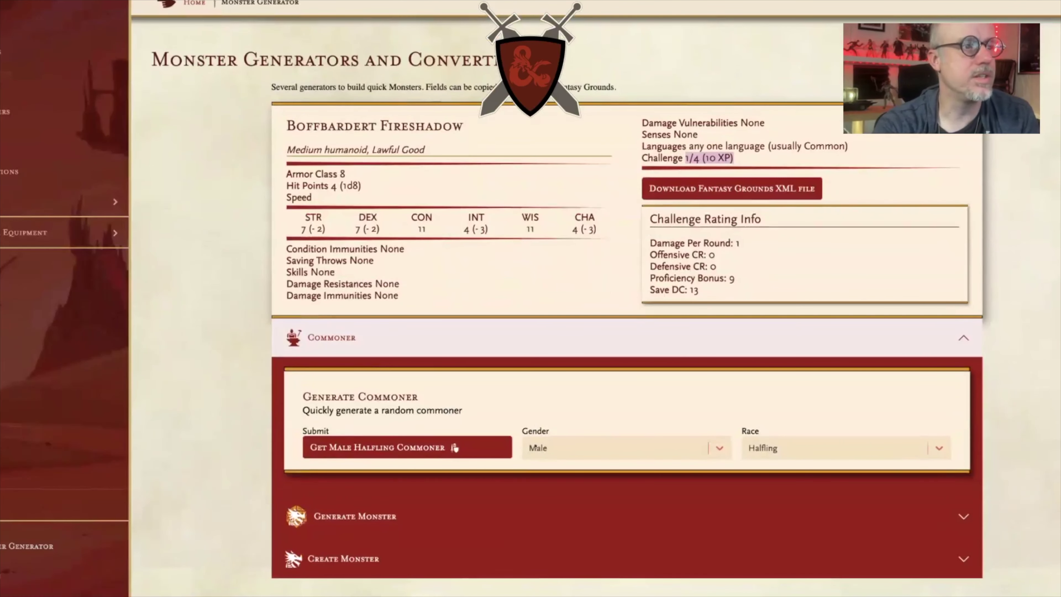
left_click(590, 449)
left_click(542, 473)
left_click(844, 448)
left_click(764, 573)
left_click(407, 446)
scroll(445, 308, "down", 1)
scroll(444, 308, "up", 1)
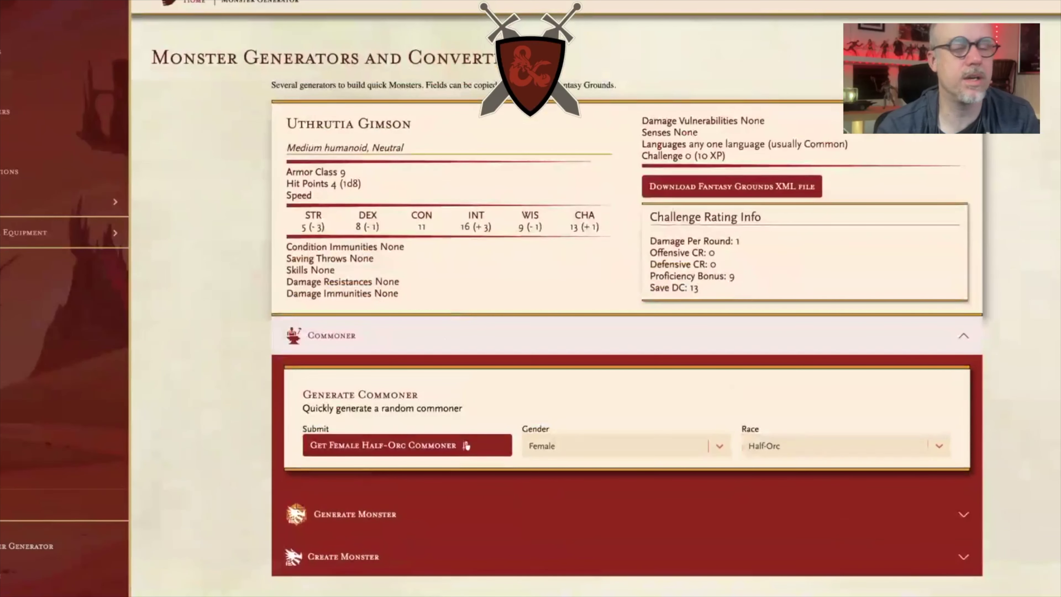
- Open the Create Monster form and look through its stats, ability scores, senses, speeds and actions sections
left_click(570, 556)
scroll(570, 134, "down", 7)
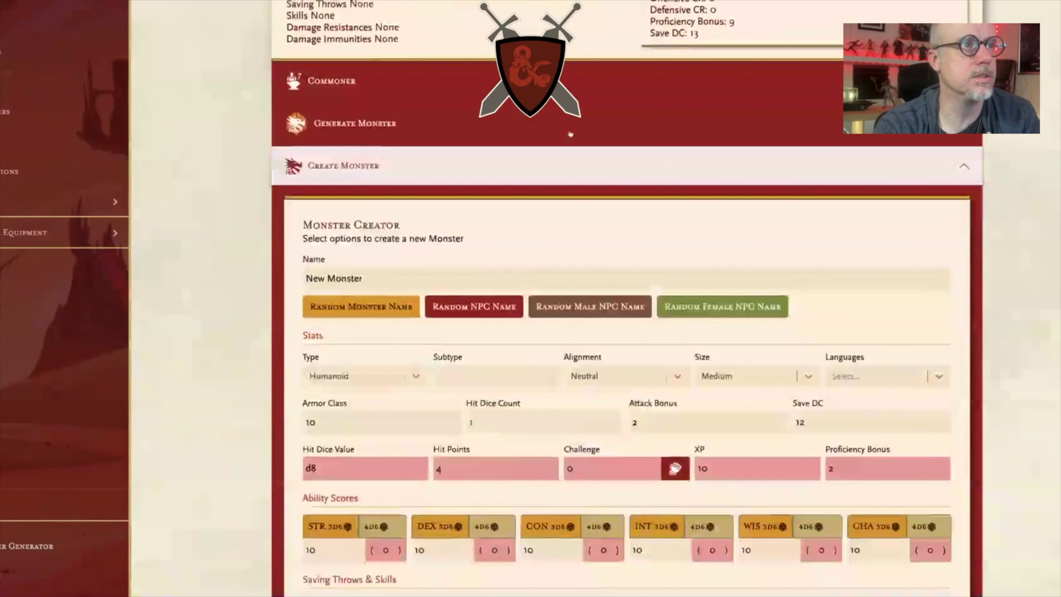
scroll(570, 134, "down", 4)
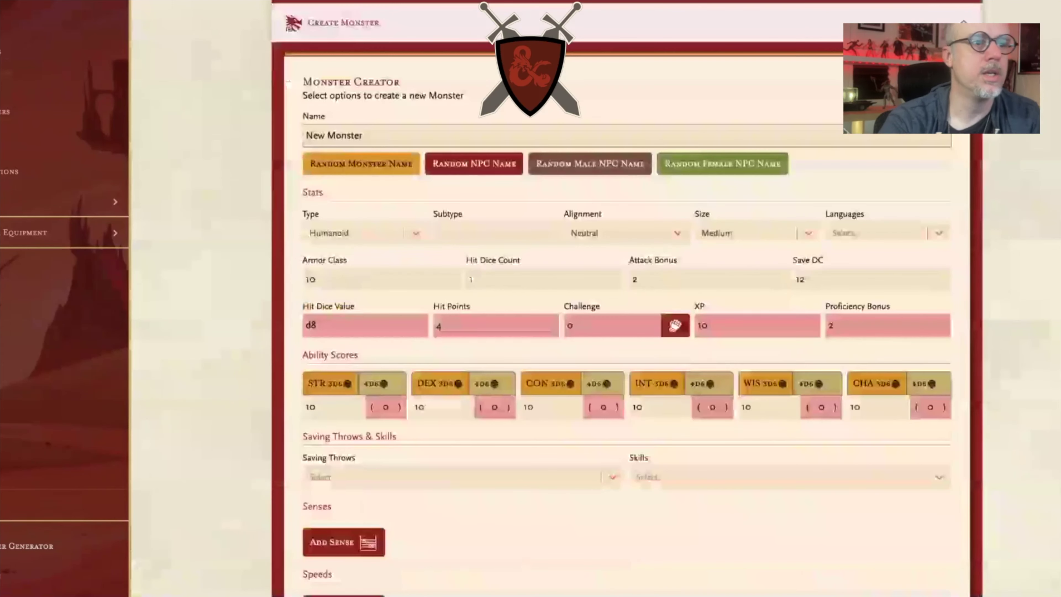
scroll(570, 134, "down", 4)
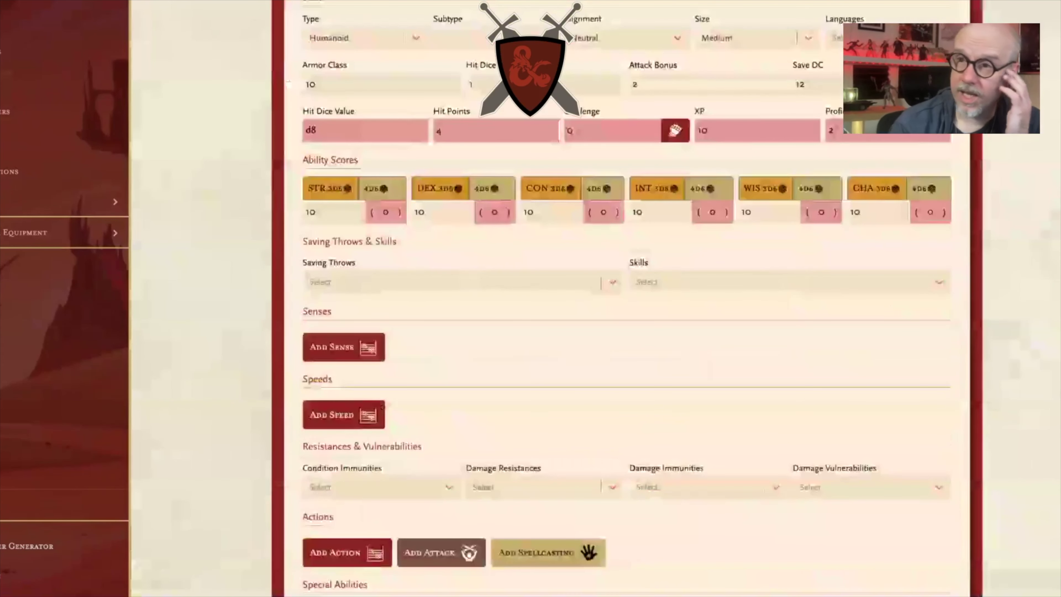
scroll(626, 292, "down", 4)
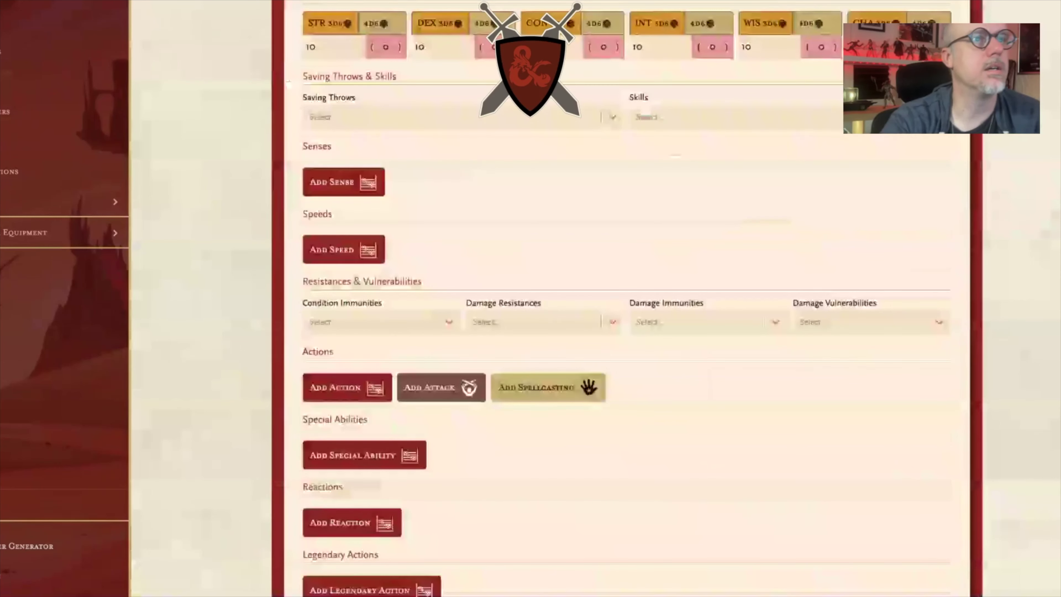
scroll(627, 292, "up", 6)
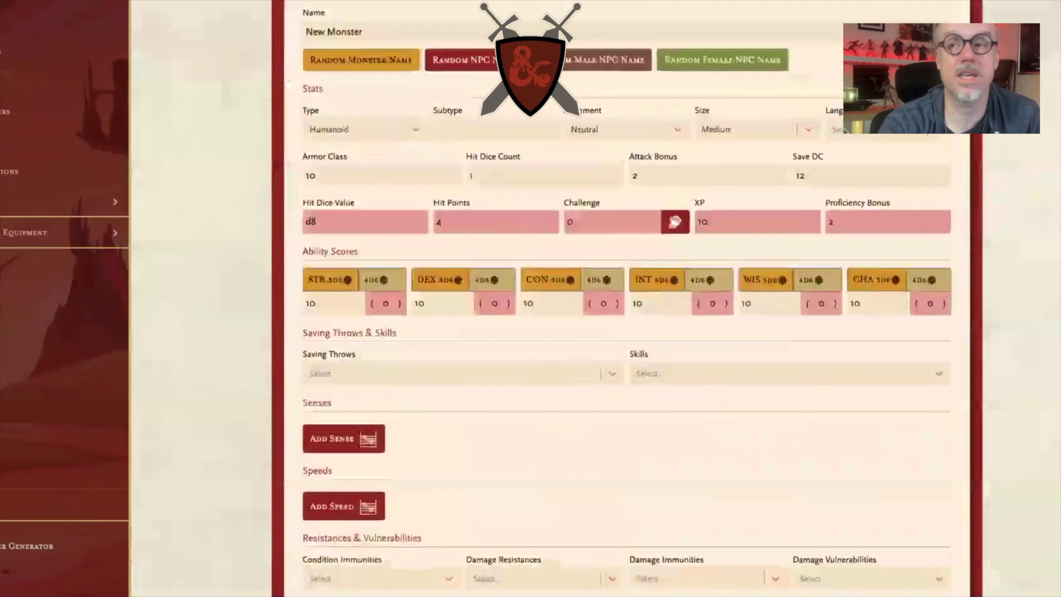
scroll(627, 292, "up", 3)
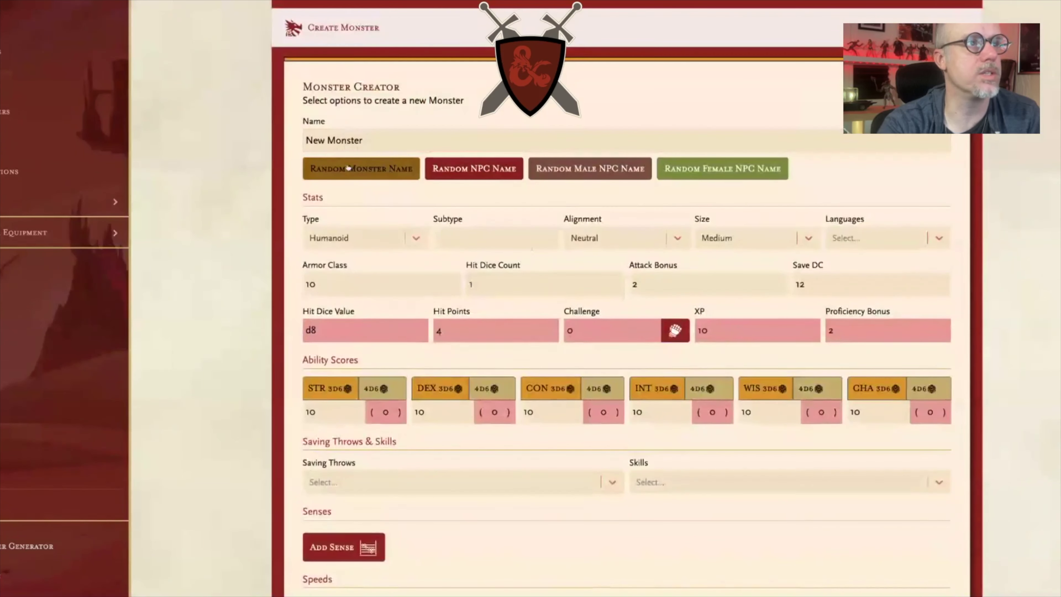
- Give the new monster a random monster name and define it as a Large, Chaotic Neutral Beast
left_click(360, 168)
scroll(338, 151, "down", 2)
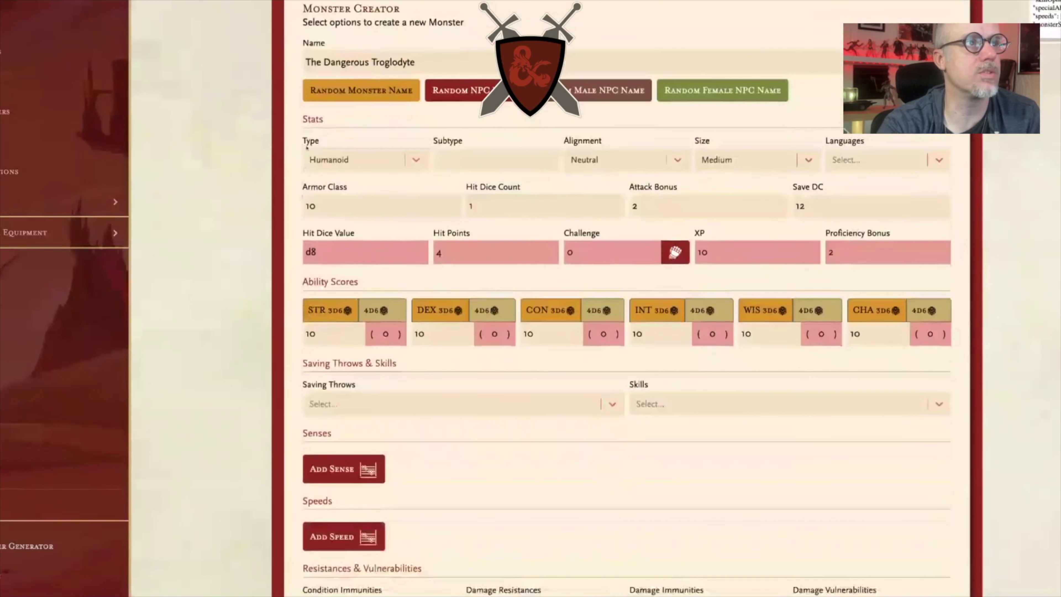
left_click(337, 155)
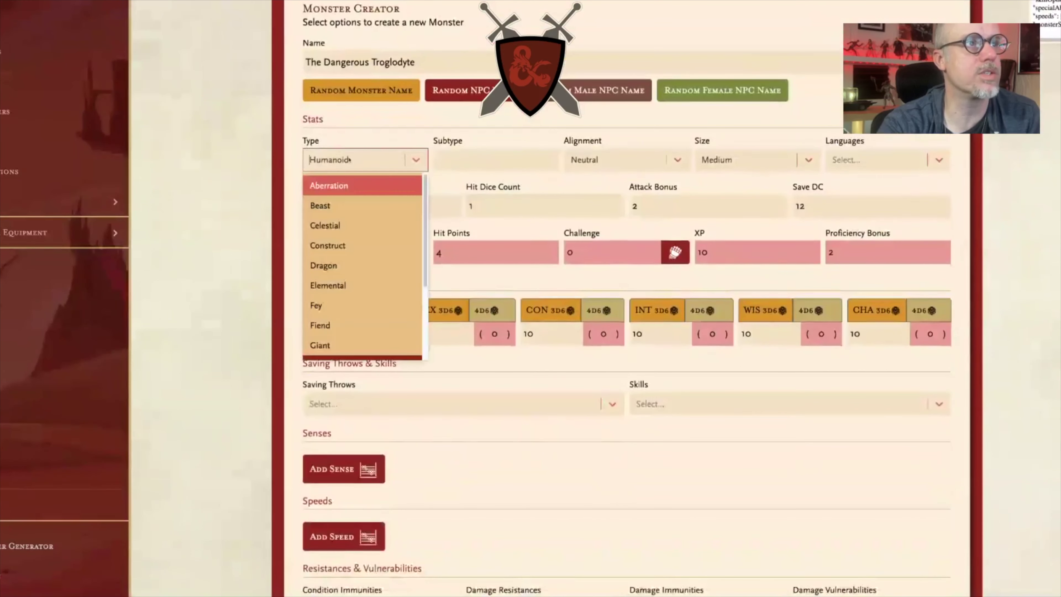
left_click(336, 206)
left_click(606, 159)
left_click(603, 240)
left_click(737, 159)
left_click(731, 257)
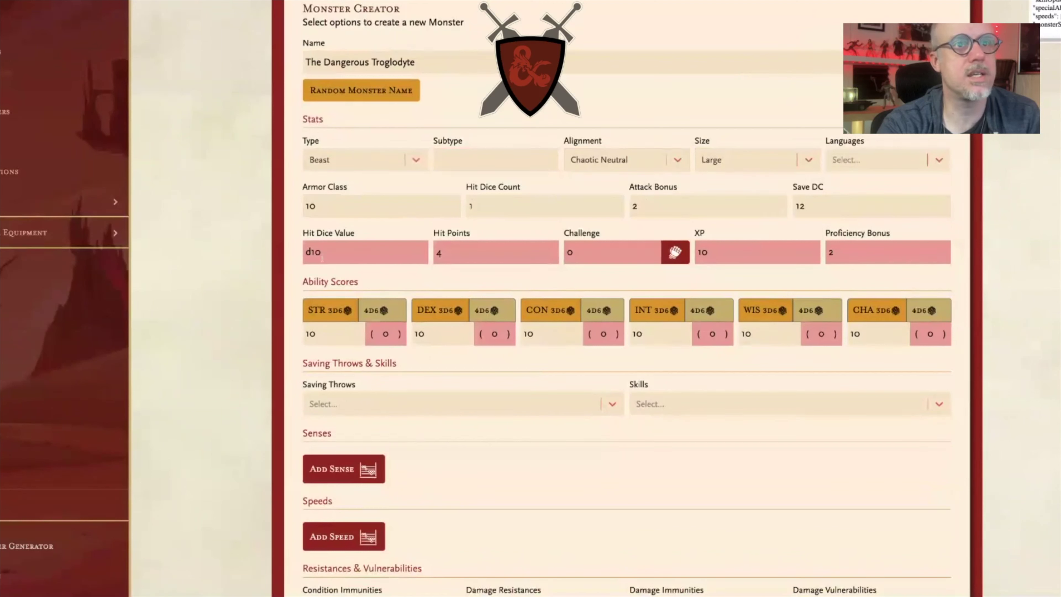
- Add Elvish and Orc to the monster's languages
left_click(875, 156)
left_click(851, 225)
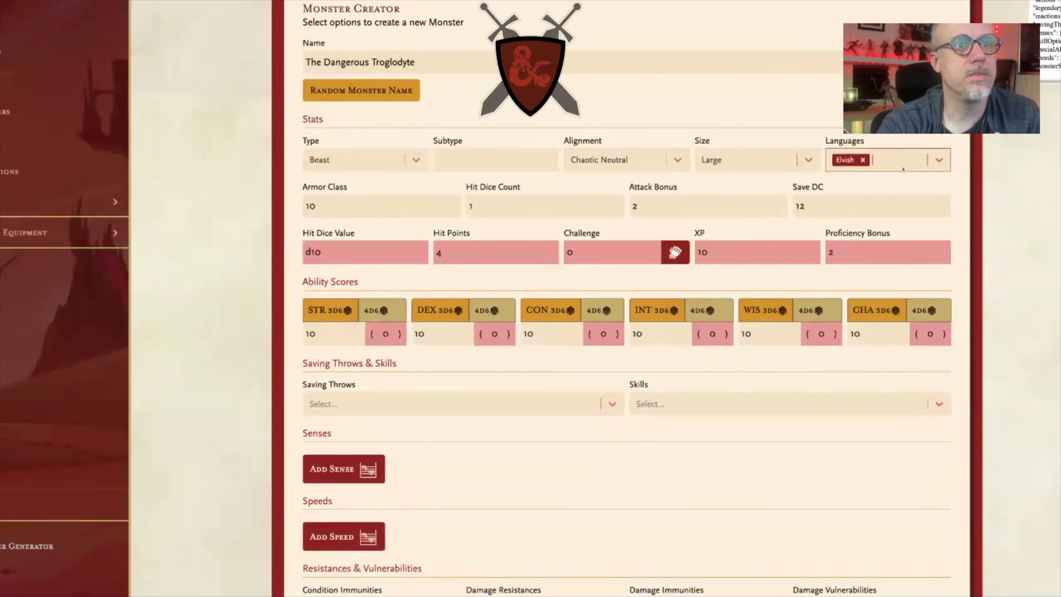
left_click(897, 159)
left_click(866, 298)
- Set the monster's armor class to 17, hit dice count to 14, attack bonus to 5 and save DC to 17
left_click(417, 206)
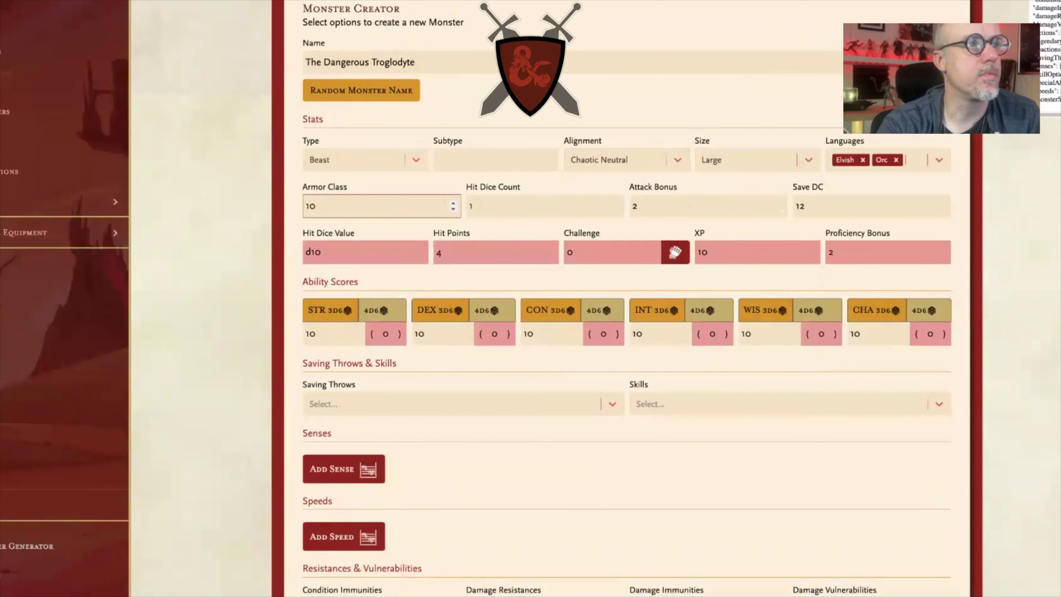
left_click(453, 203)
left_click(616, 203)
left_click(779, 203)
left_click(942, 204)
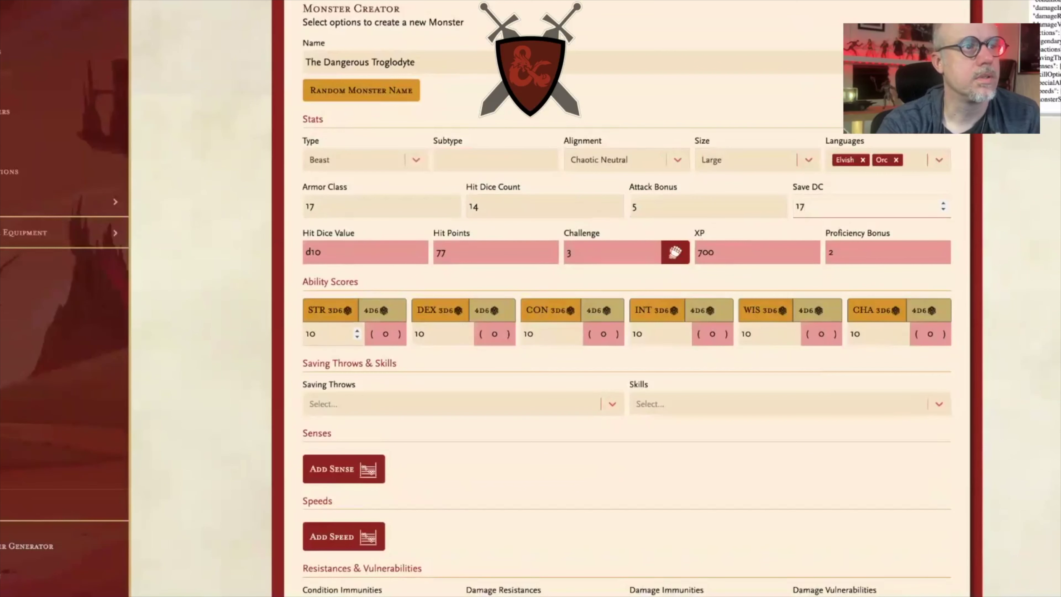
- Roll 4d6 for Strength, Dexterity, Constitution, Wisdom and Charisma, and roll 3d6 twice for Intelligence
left_click(375, 314)
left_click(493, 314)
left_click(621, 314)
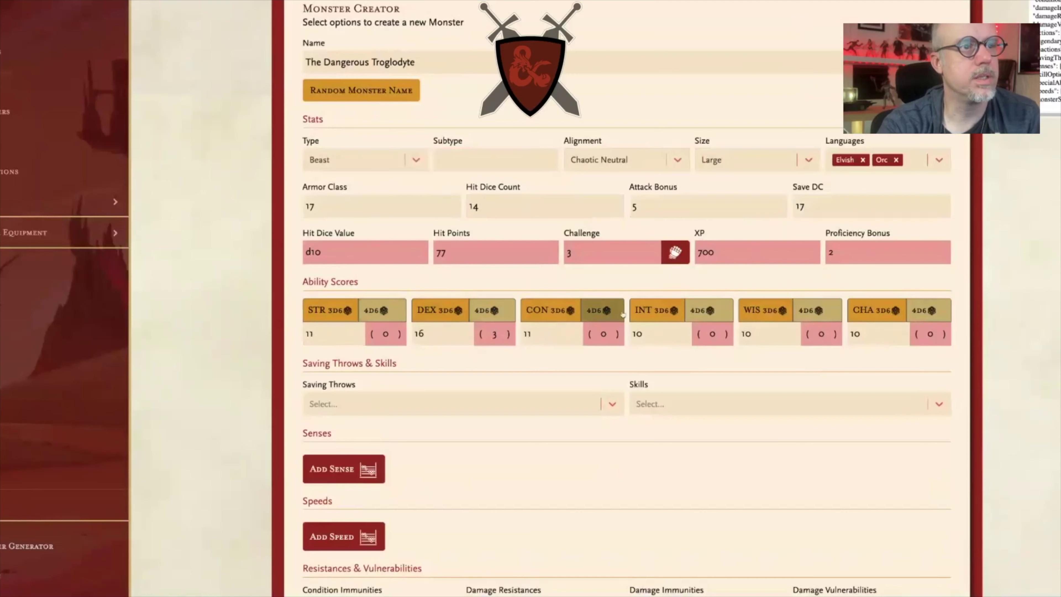
left_click(817, 311)
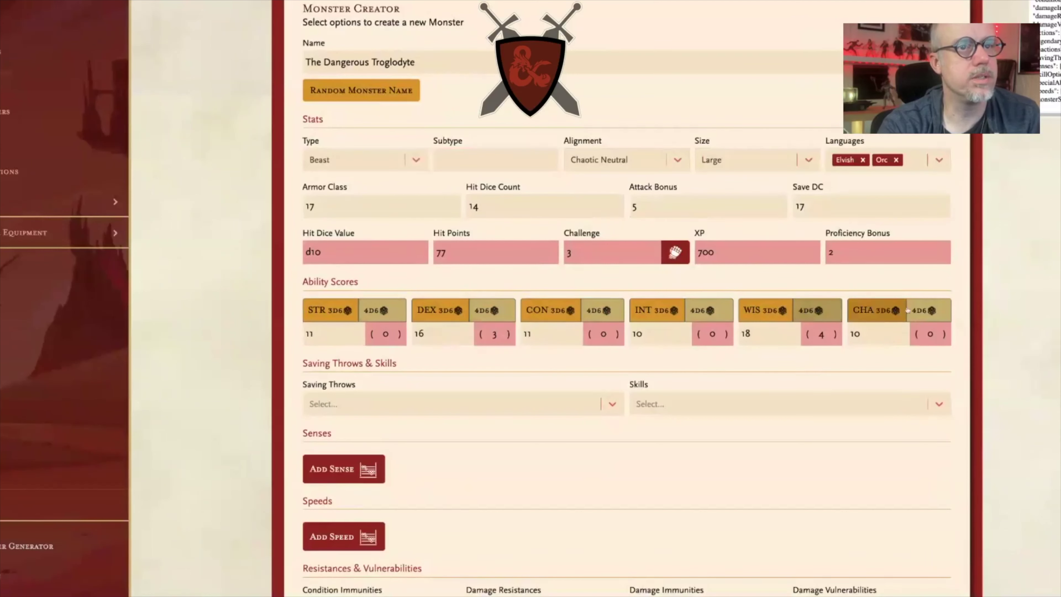
left_click(921, 311)
scroll(714, 437, "down", 1)
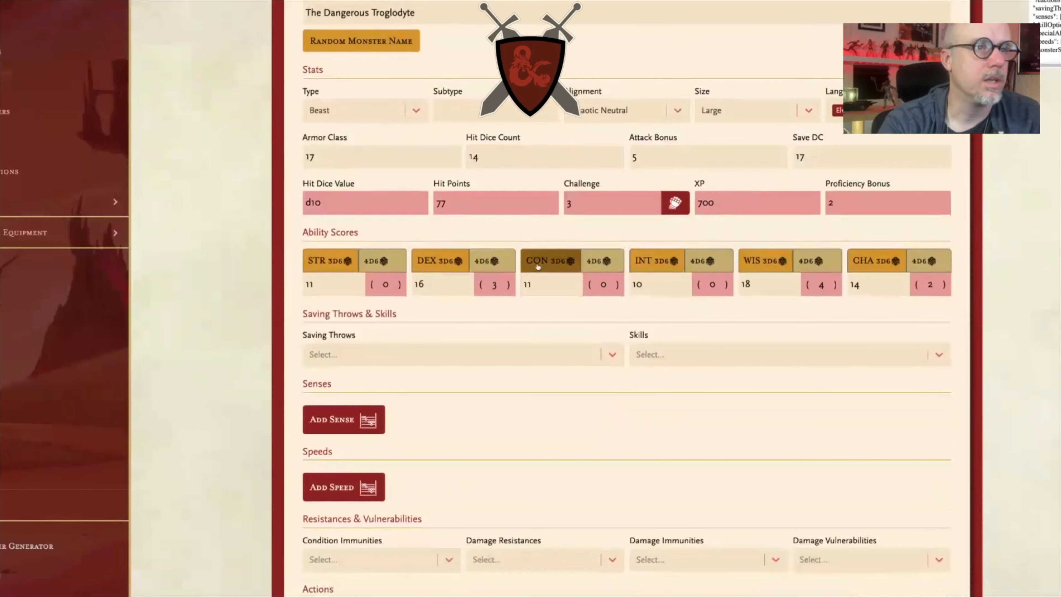
left_click(668, 264)
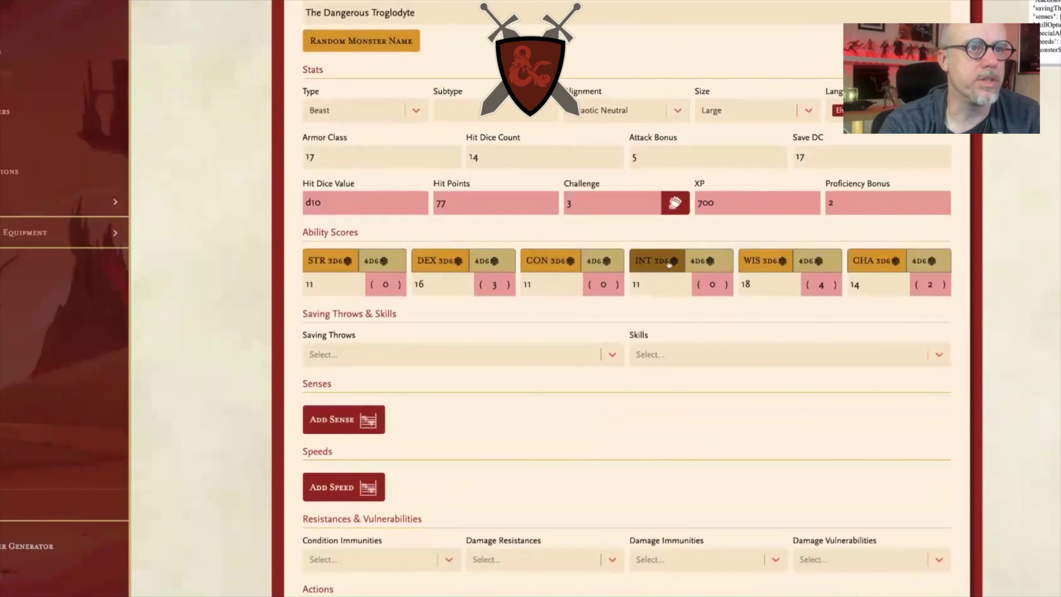
left_click(668, 264)
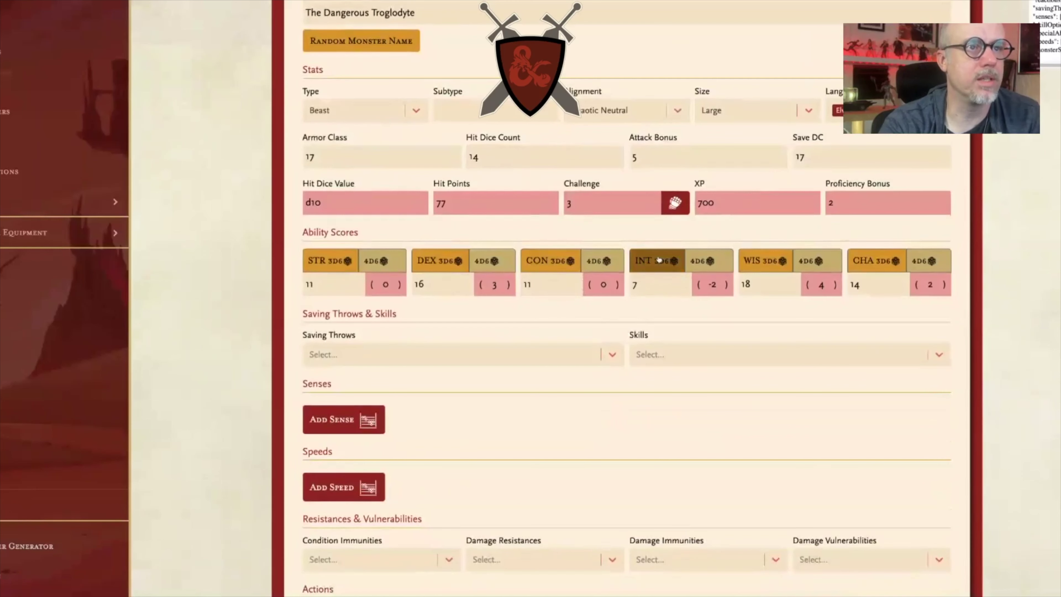
- Add DEX and STR to the monster's saving throws
left_click(491, 355)
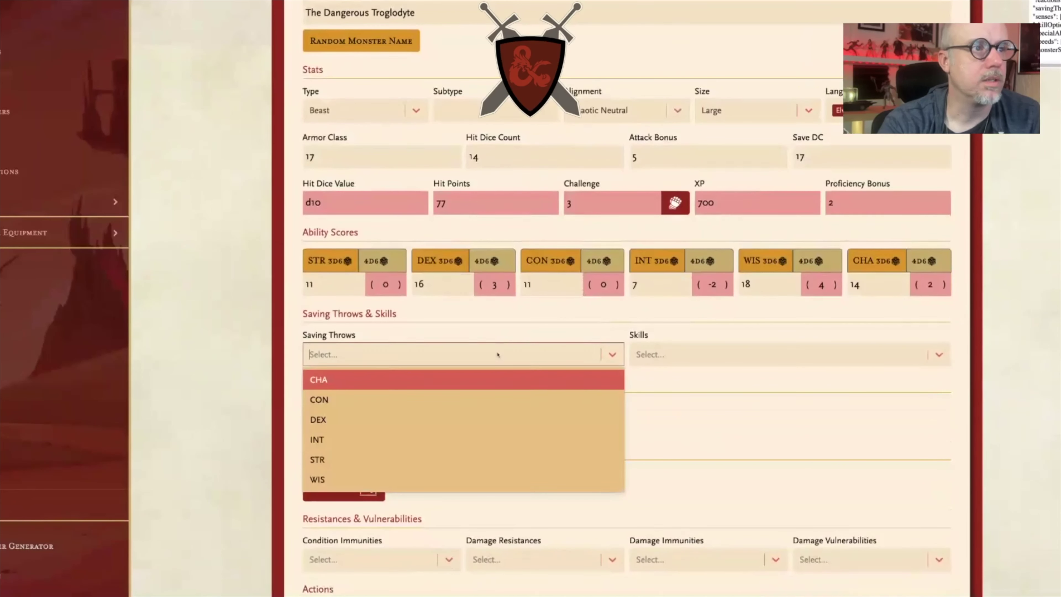
left_click(396, 419)
left_click(501, 353)
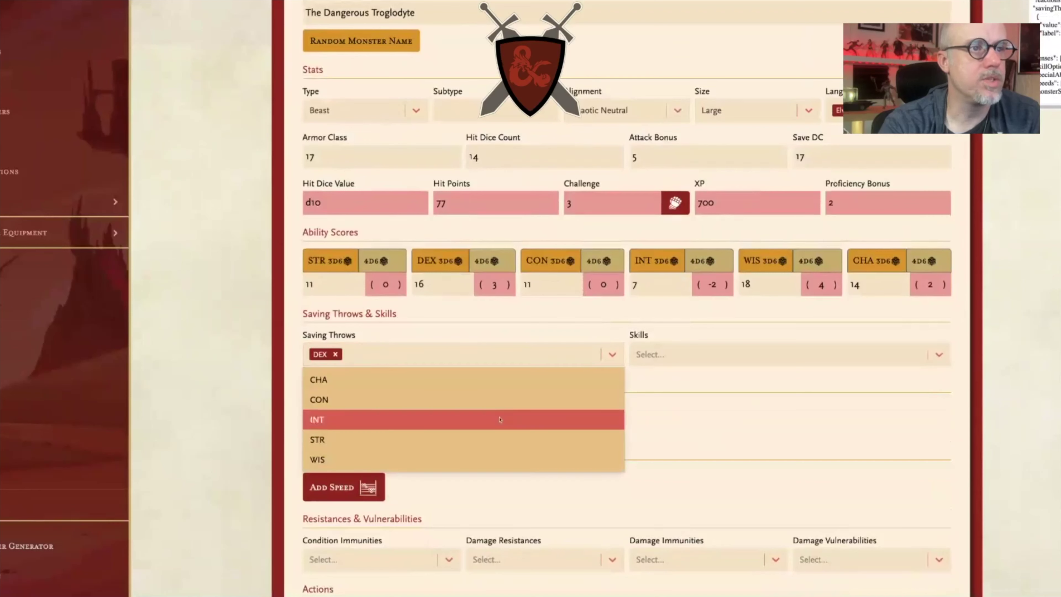
left_click(486, 437)
- Give the monster the Arcana and Intimidation skills
left_click(741, 355)
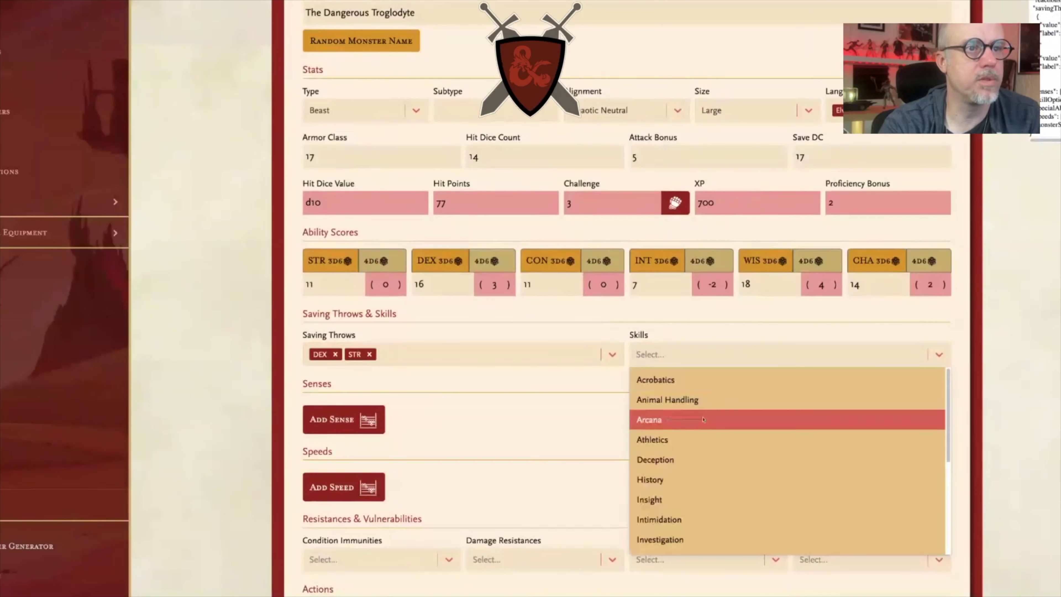
left_click(700, 425)
left_click(745, 360)
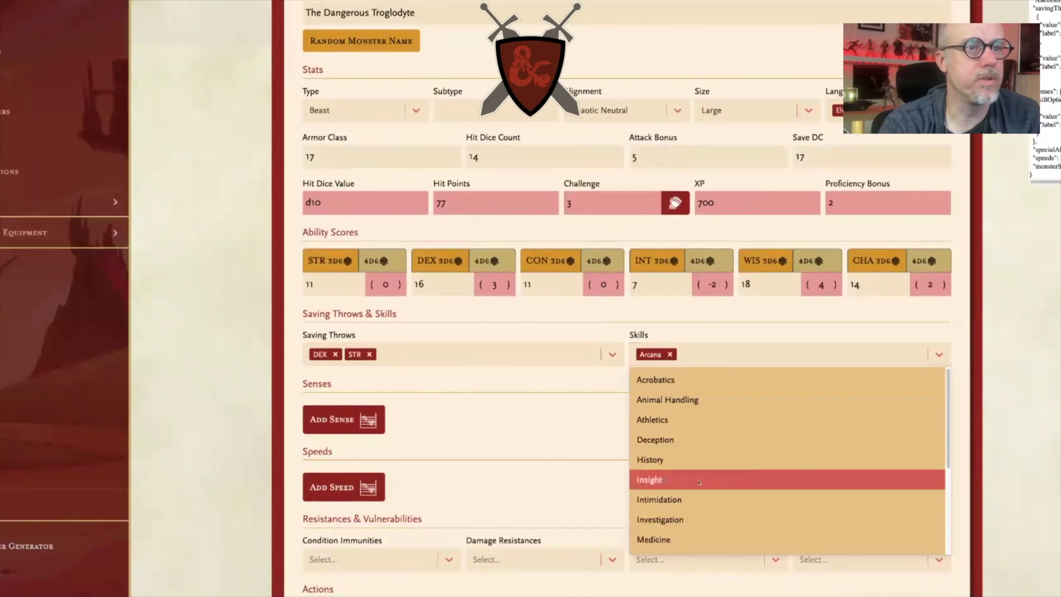
left_click(706, 500)
- Add a Darkvision sense with a value of 120 to the monster
left_click(344, 419)
left_click(501, 426)
type("120")
- Add a Walk speed with a value of 30 to the monster
scroll(611, 418, "down", 5)
left_click(343, 305)
type("30")
left_click(653, 339)
- Make the monster immune to the Blinded condition and resistant to Radiant damage
scroll(653, 339, "down", 3)
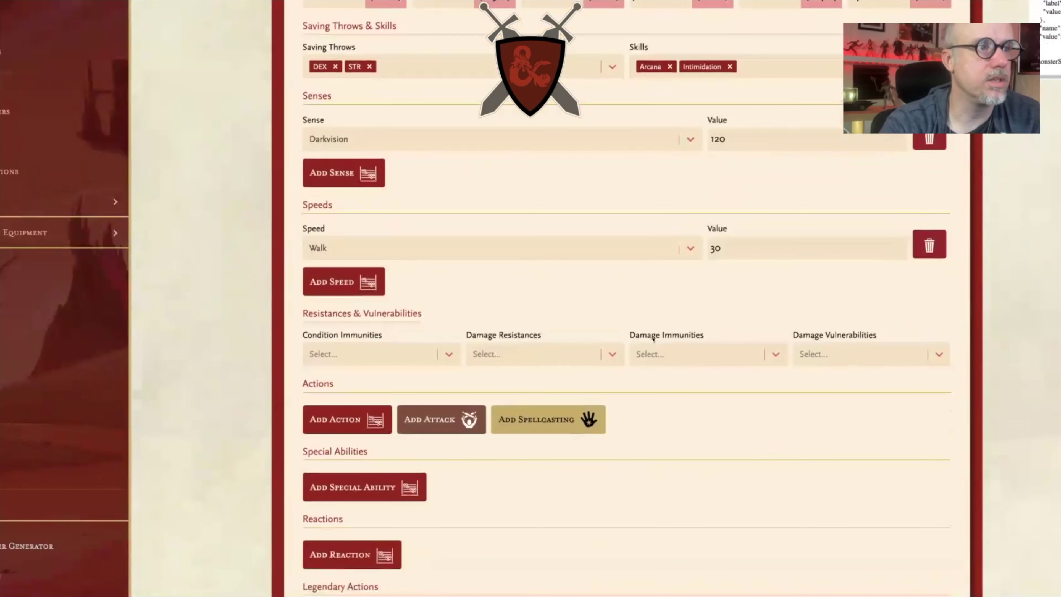
left_click(364, 295)
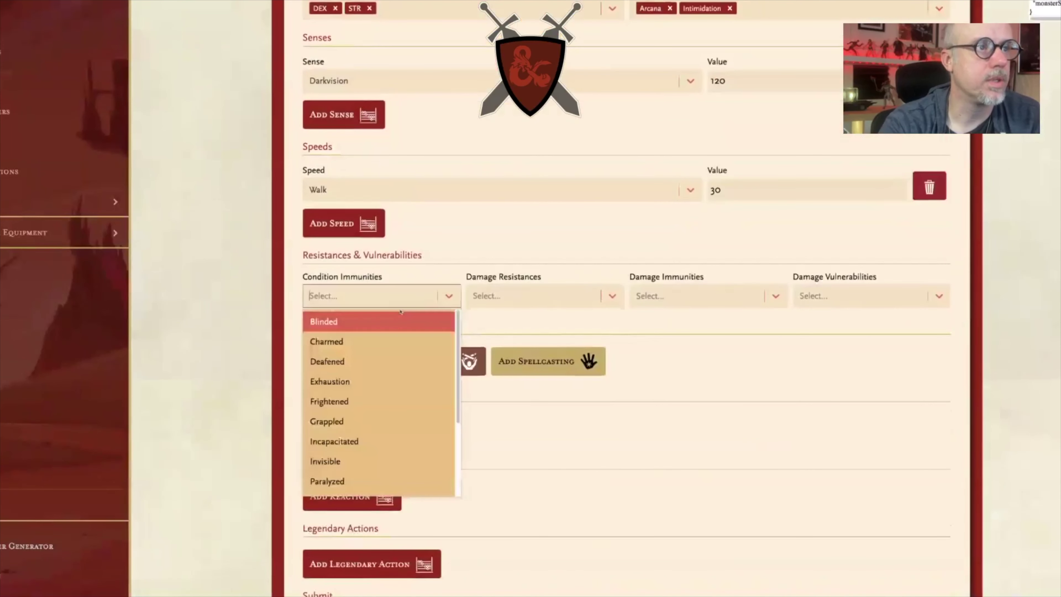
left_click(362, 330)
left_click(540, 302)
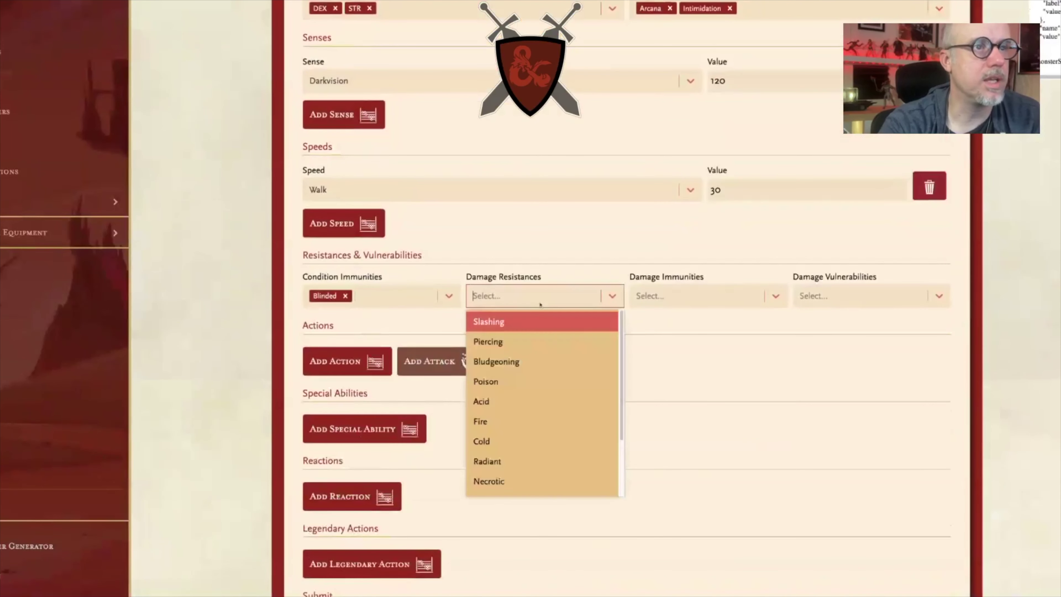
left_click(487, 461)
- Add an attack named Claws to the monster's actions
left_click(441, 361)
scroll(626, 359, "down", 5)
left_click(624, 179)
type("Claws")
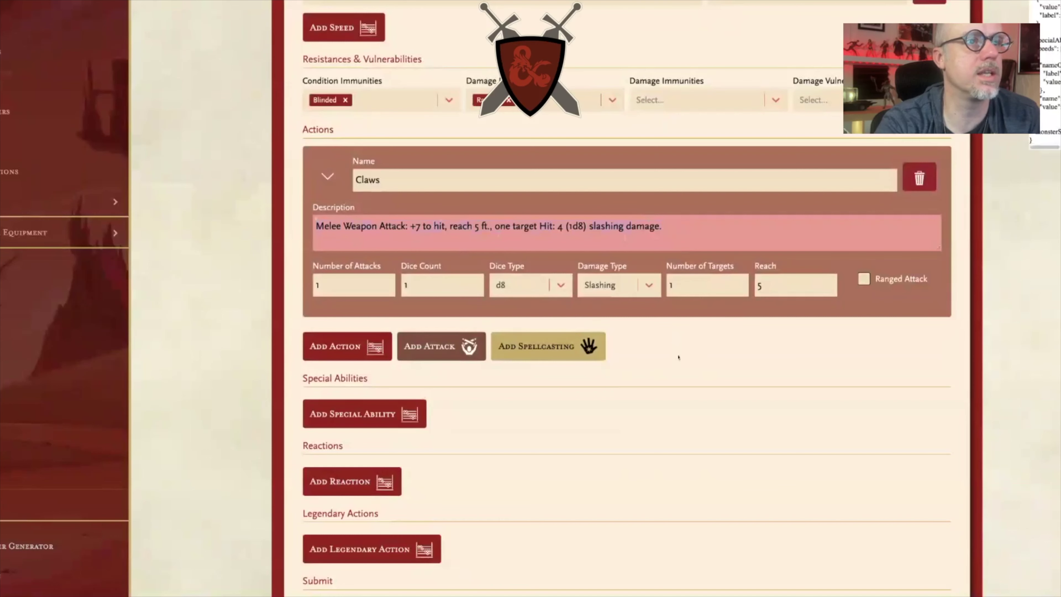
- Add a Spellcasting entry to the monster's actions below the Claws attack
scroll(678, 357, "down", 1)
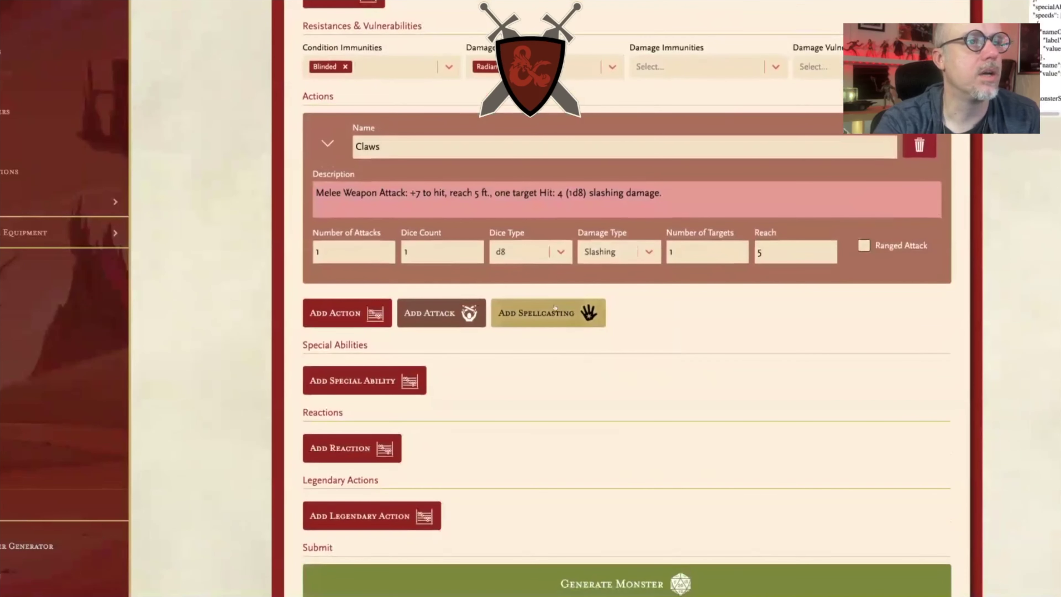
left_click(554, 313)
scroll(609, 235, "down", 4)
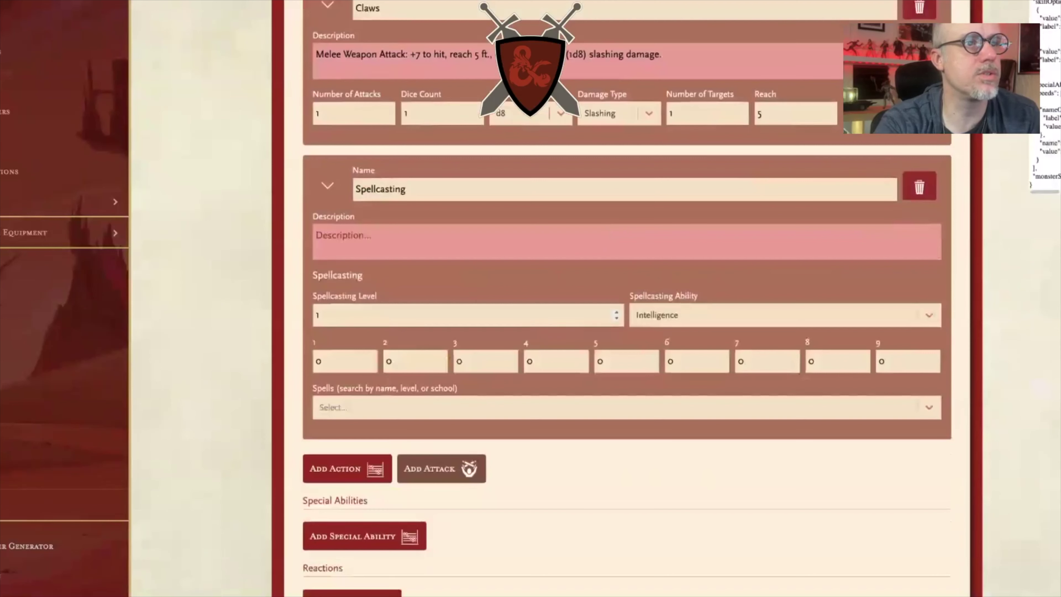
- Set the Spellcasting action's level to 10 with Intelligence as the spellcasting ability
left_click(559, 314)
type("0")
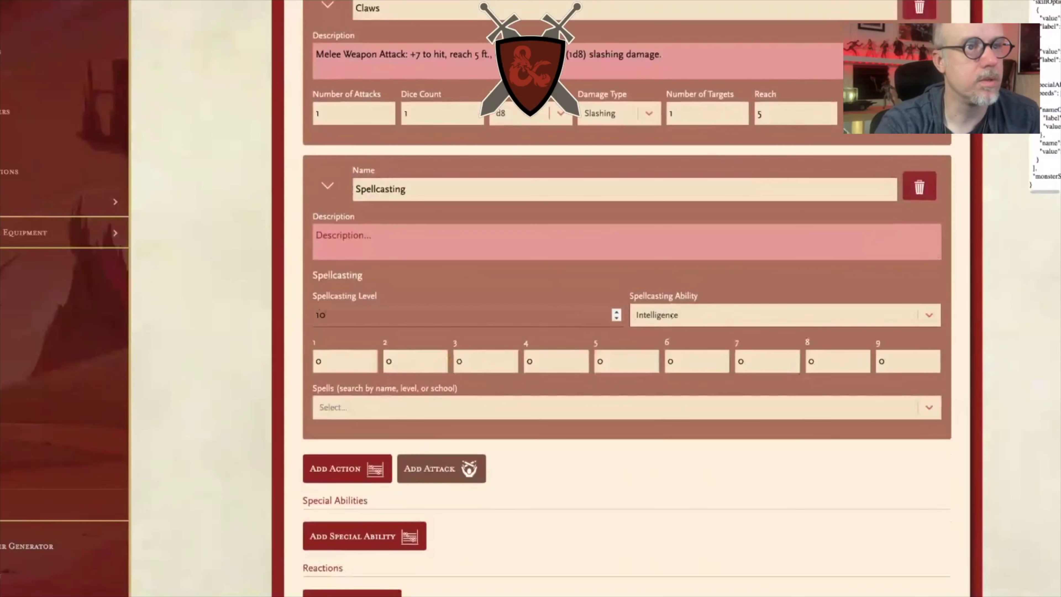
left_click(741, 315)
left_click(669, 400)
- Set the spell slots for levels 1 through 5 to 4, 3, 2, 2 and 1
left_click(343, 361)
type("4")
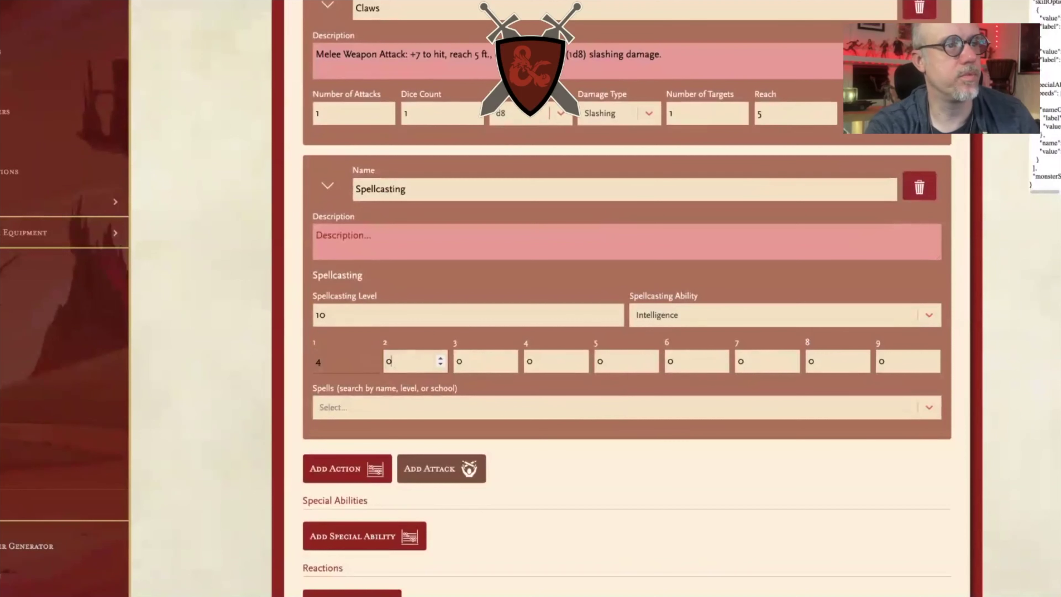
key("Tab")
type("3")
key("Tab")
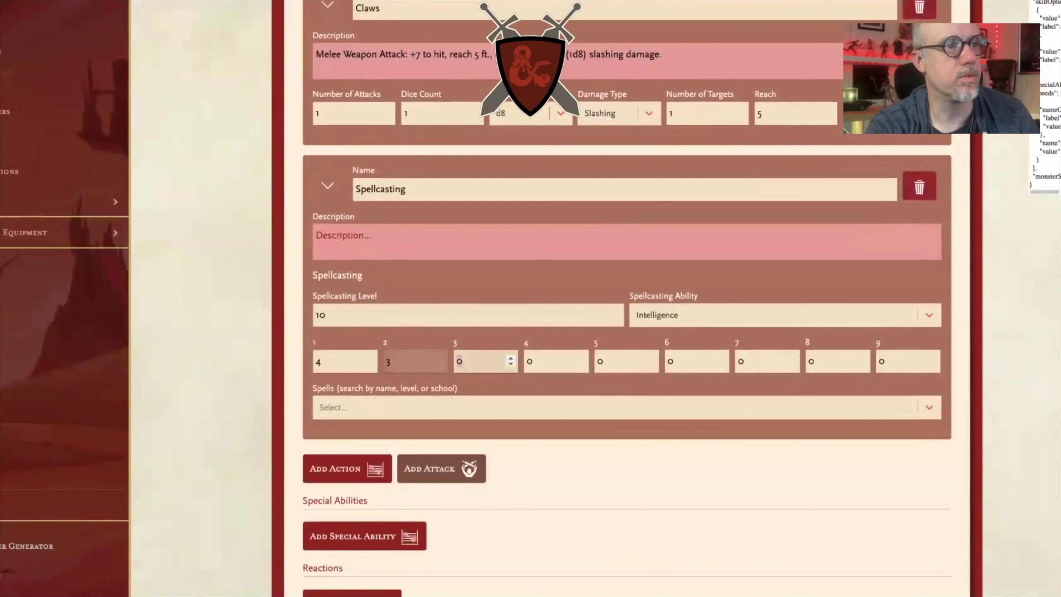
type("2")
key("Tab")
type("2")
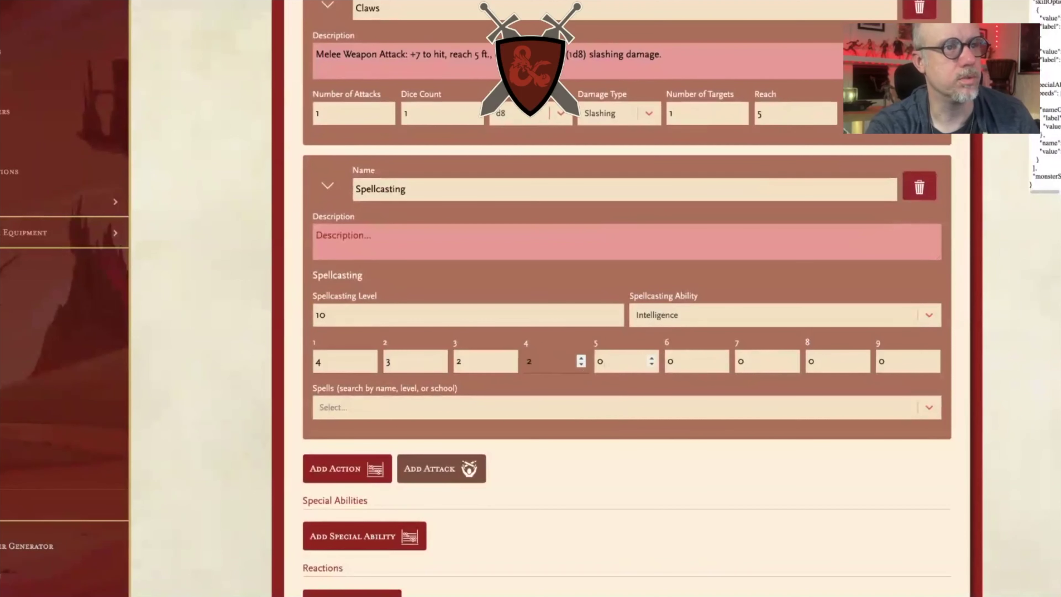
key("Tab")
type("1")
left_click(883, 361)
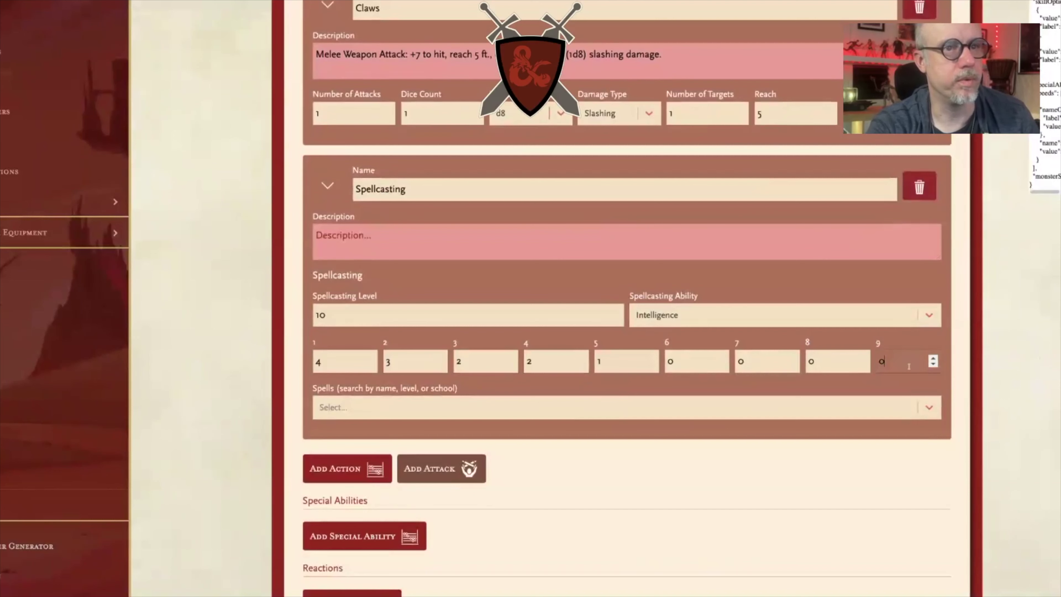
key("BackSpace")
type("1")
double_click(894, 364)
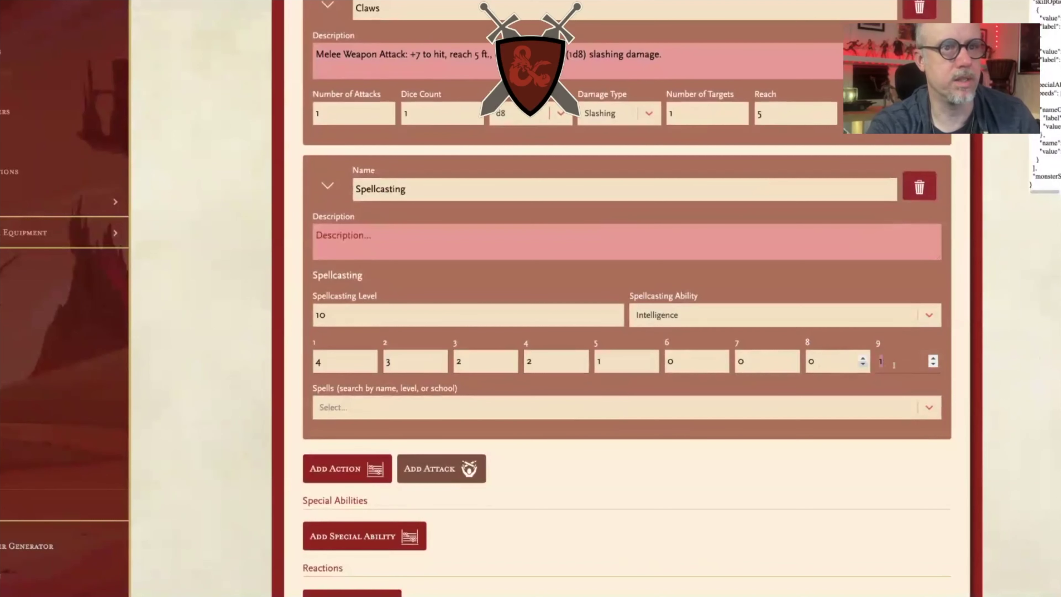
type("0")
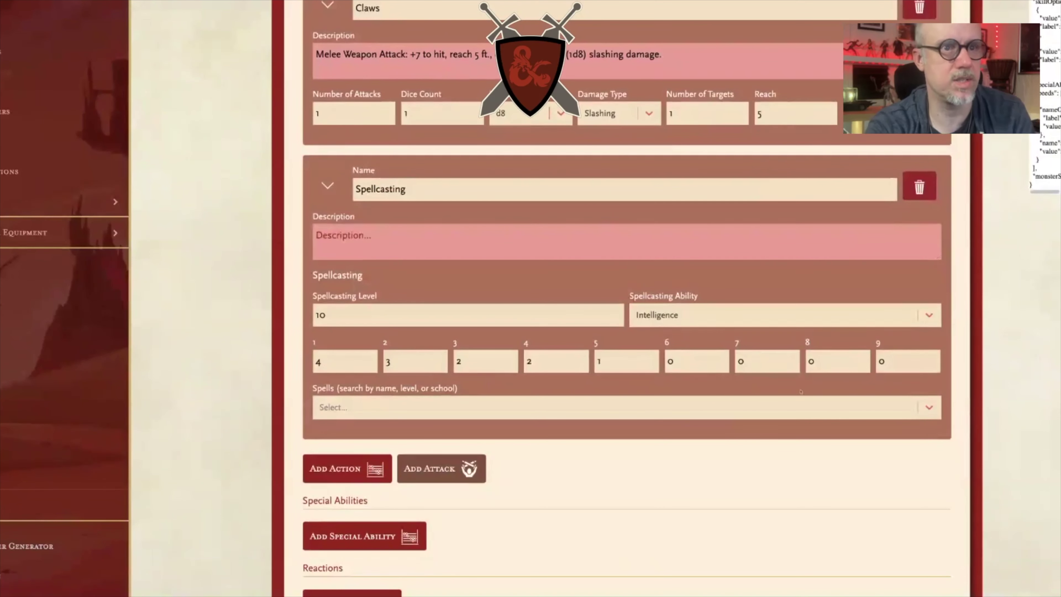
- Add the 1st-level spells Charm Person, Command and Color Spray to the Spellcasting action
left_click(784, 404)
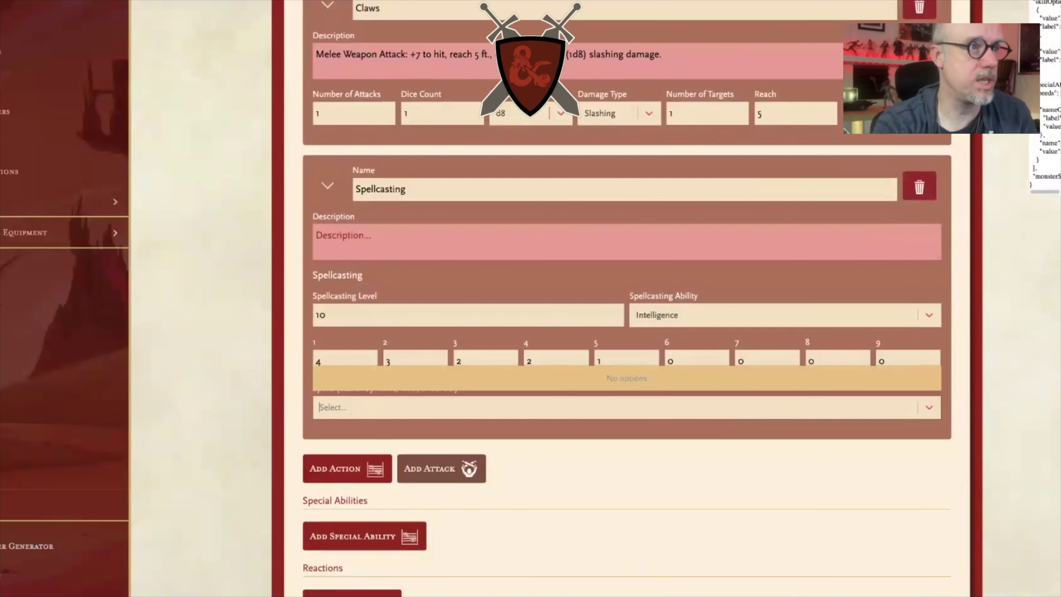
type("1")
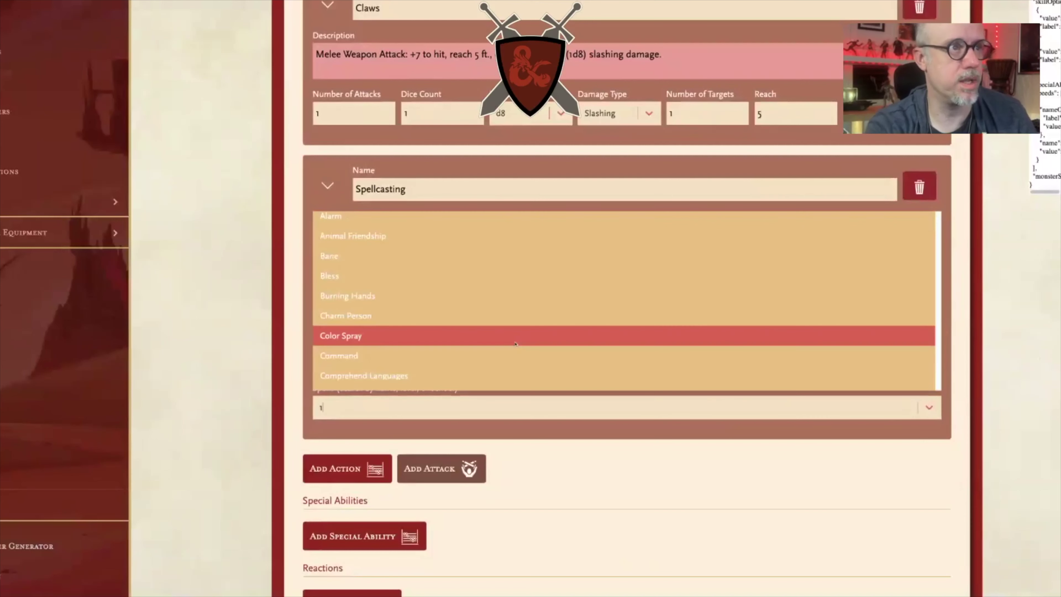
left_click(519, 330)
type("1")
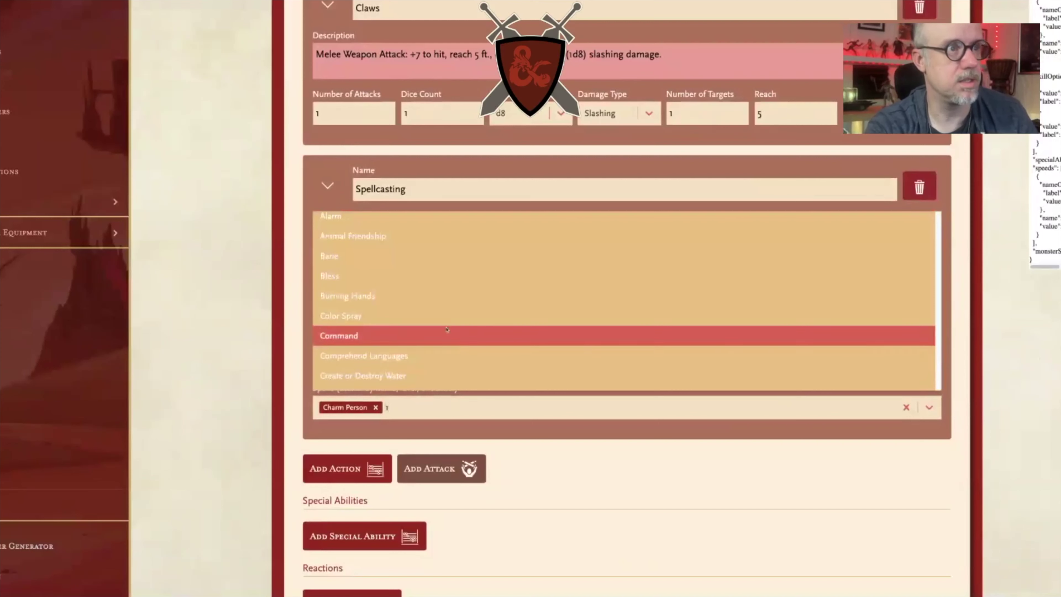
left_click(442, 335)
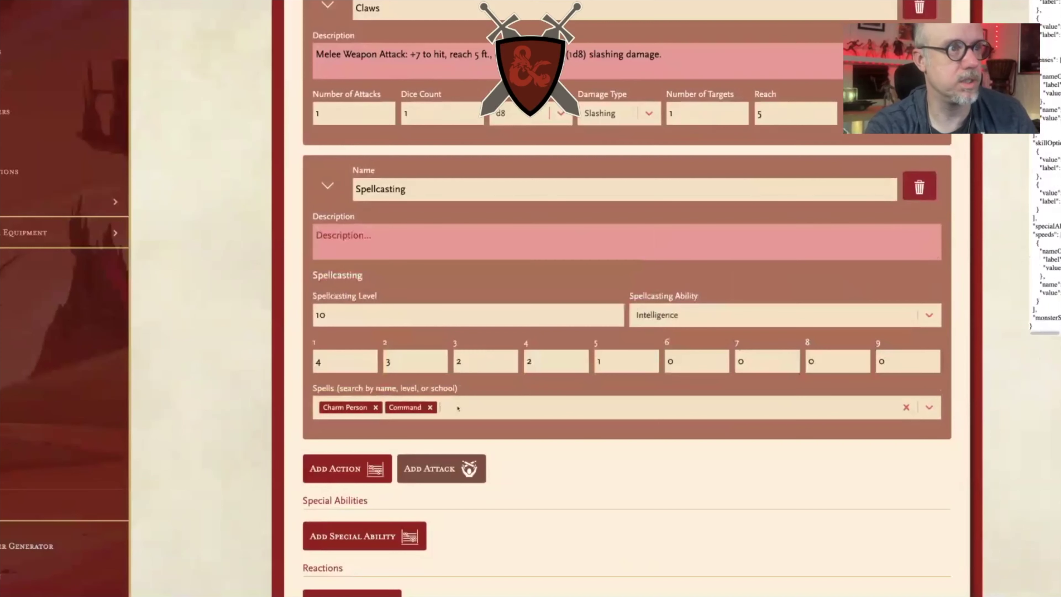
left_click(480, 411)
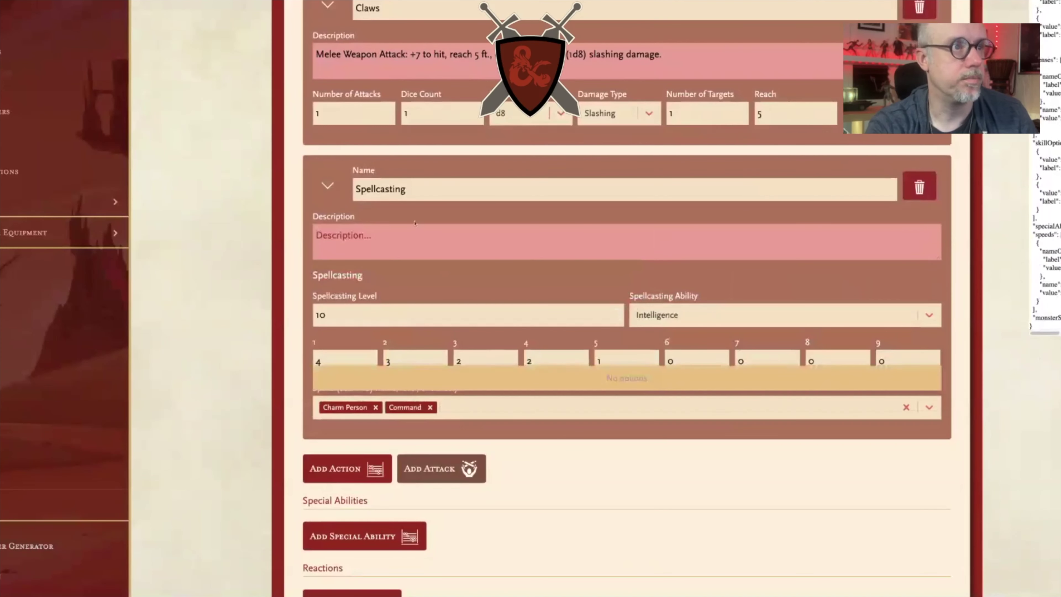
type("1")
left_click(477, 311)
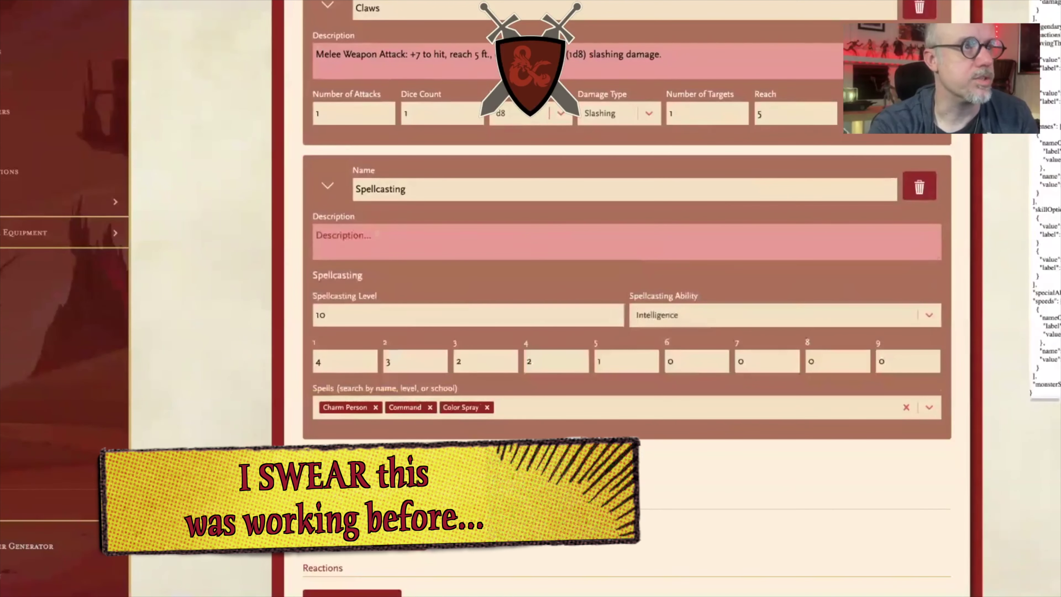
- Review the remaining monster creator sections and The Gloomsword's stat block with its Challenge Rating info
scroll(682, 525, "down", 3)
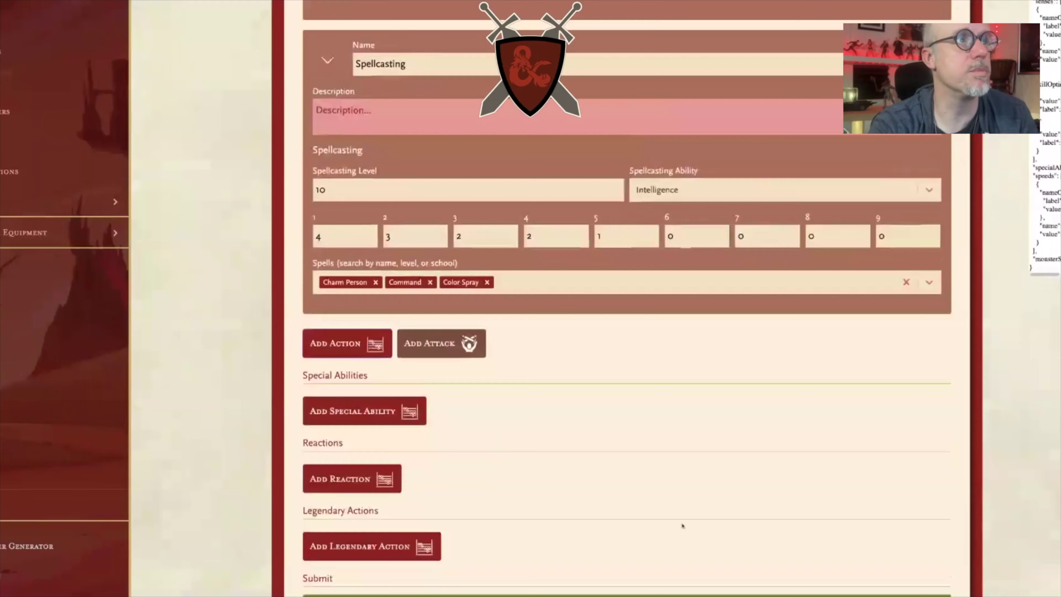
scroll(613, 432, "down", 2)
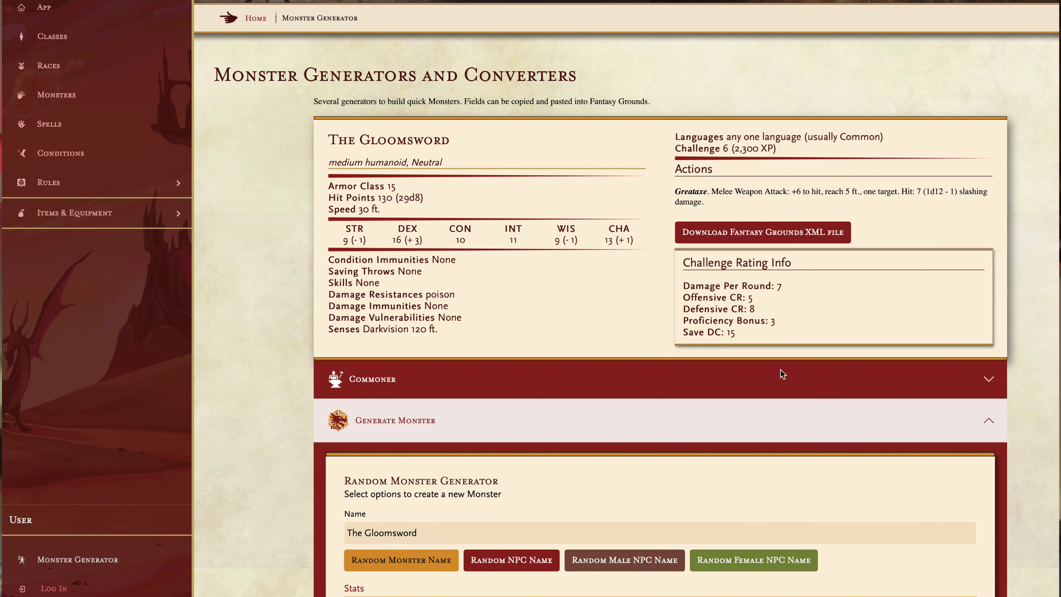
scroll(780, 369, "up", 2)
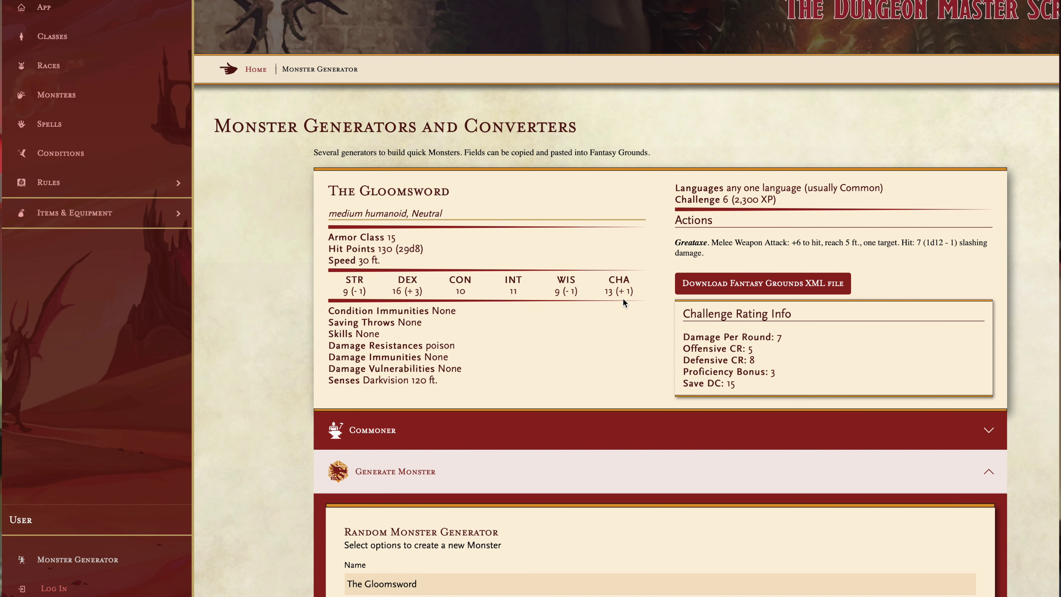
scroll(622, 298, "down", 2)
scroll(622, 297, "down", 3)
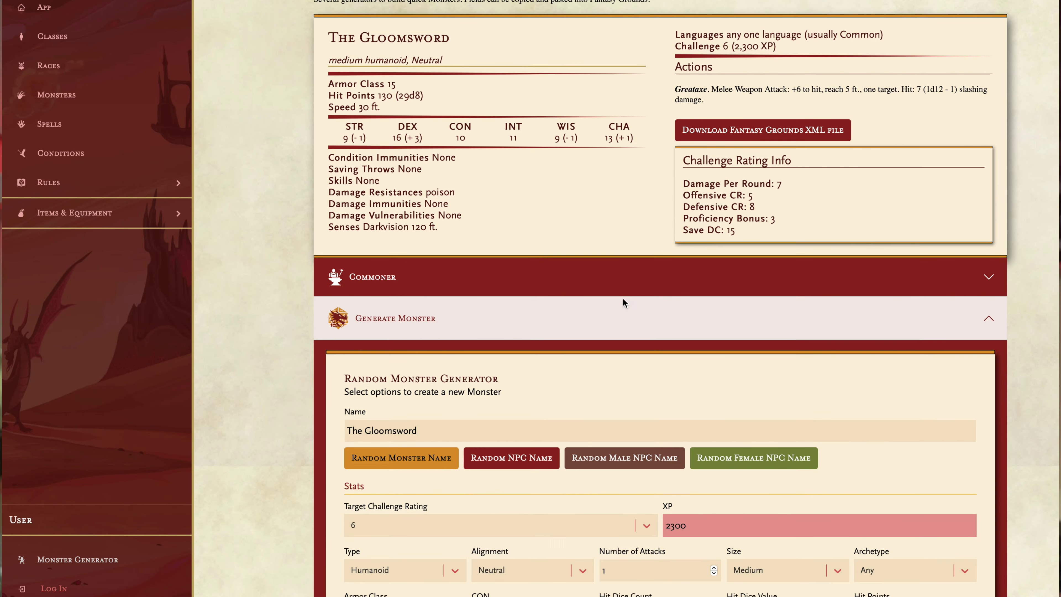
left_click(639, 324)
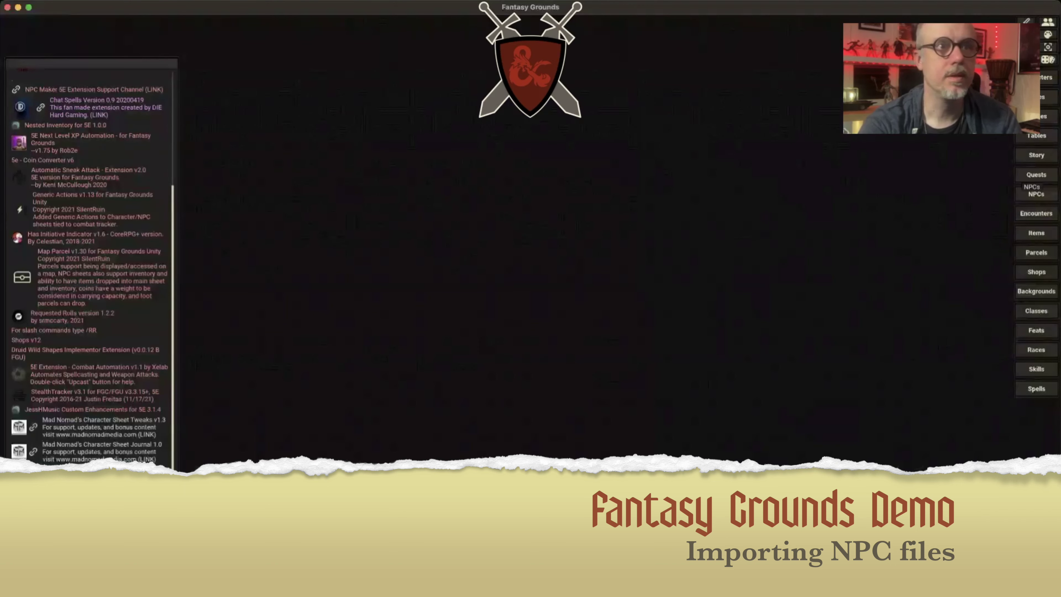
- Switch to Fantasy Grounds, search the NPC records for "Iohan" and open the imported Iohane Greatrock record
left_click(1036, 193)
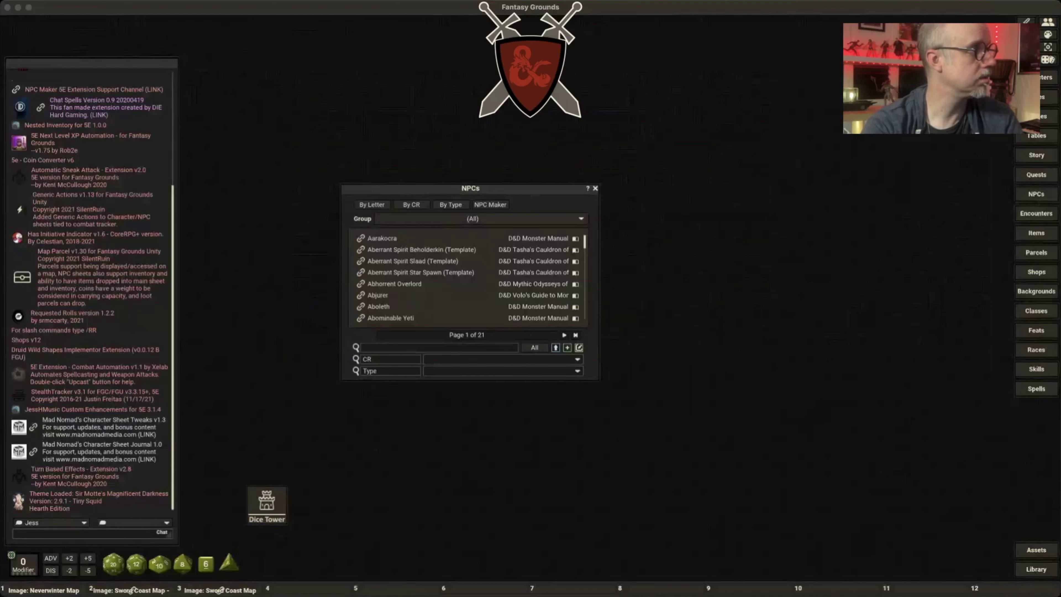
left_click(438, 348)
type("Iohan")
left_click(391, 250)
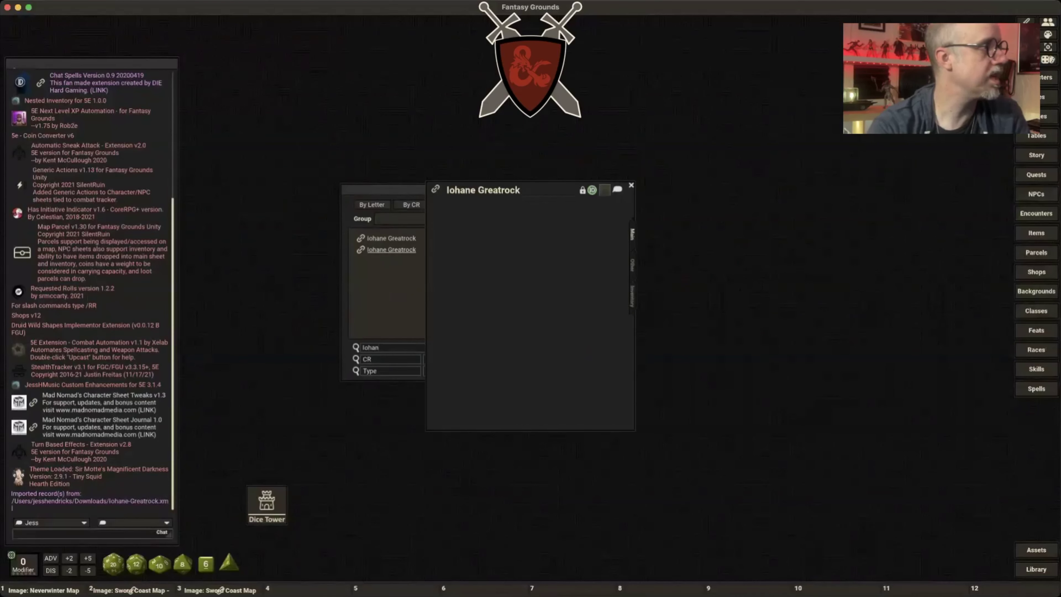
- Move the Iohane Greatrock sheet higher on the desktop and enlarge it to show all its stats and actions
left_click_drag(530, 189, 519, 186)
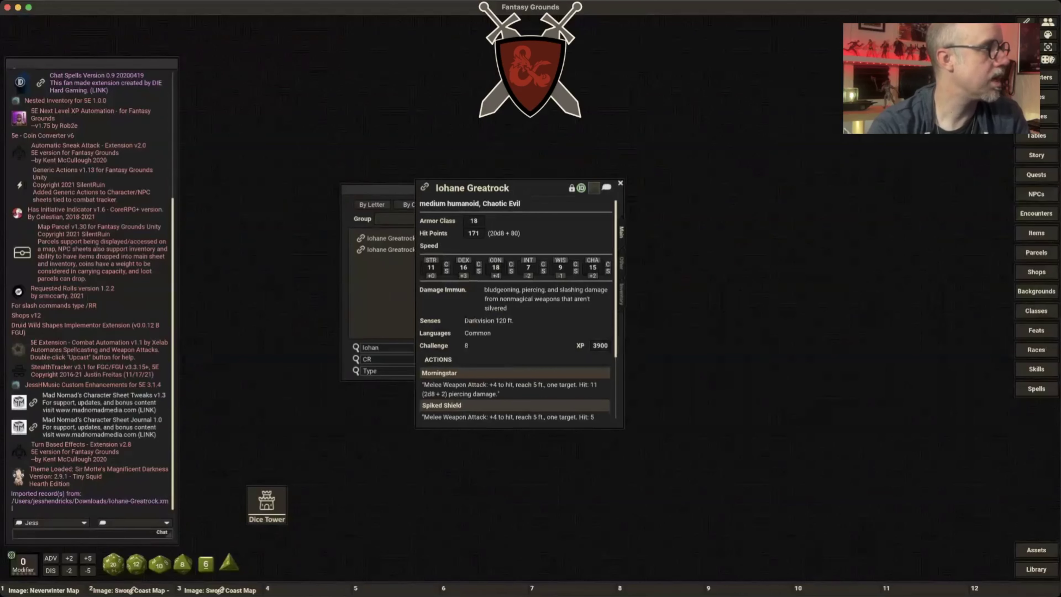
left_click_drag(520, 186, 492, 91)
left_click_drag(596, 333, 847, 548)
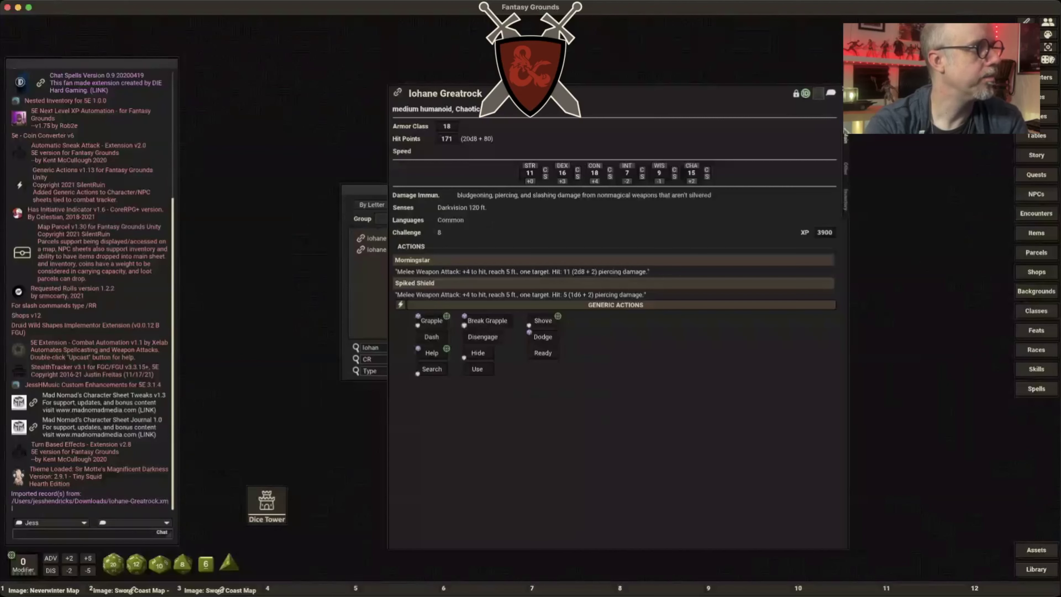
- Mark Iohane Greatrock as unidentified and view the NPC's inventory before closing the record
left_click(805, 93)
left_click(845, 200)
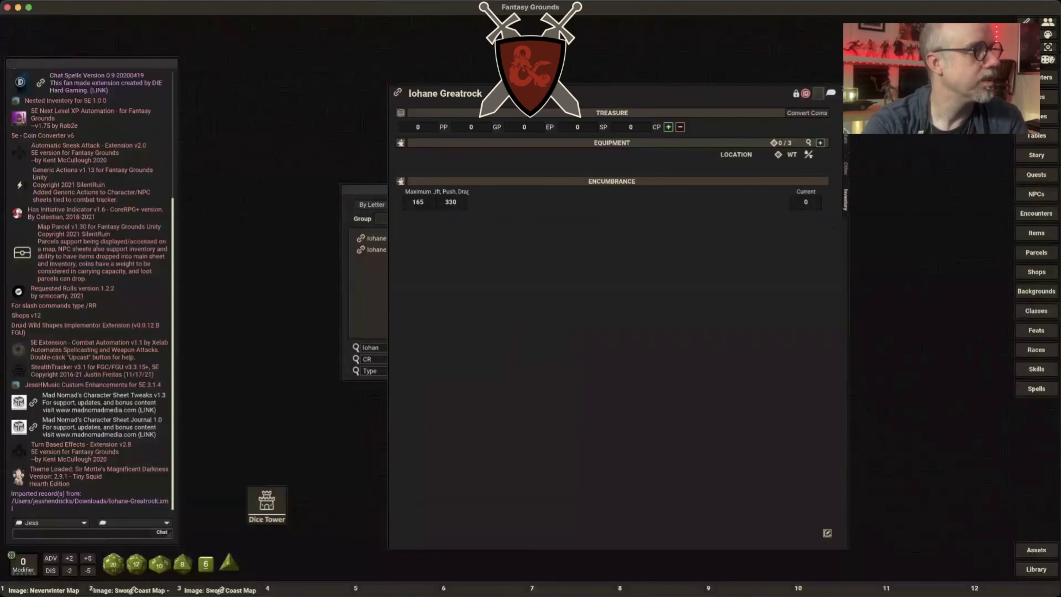
left_click(844, 89)
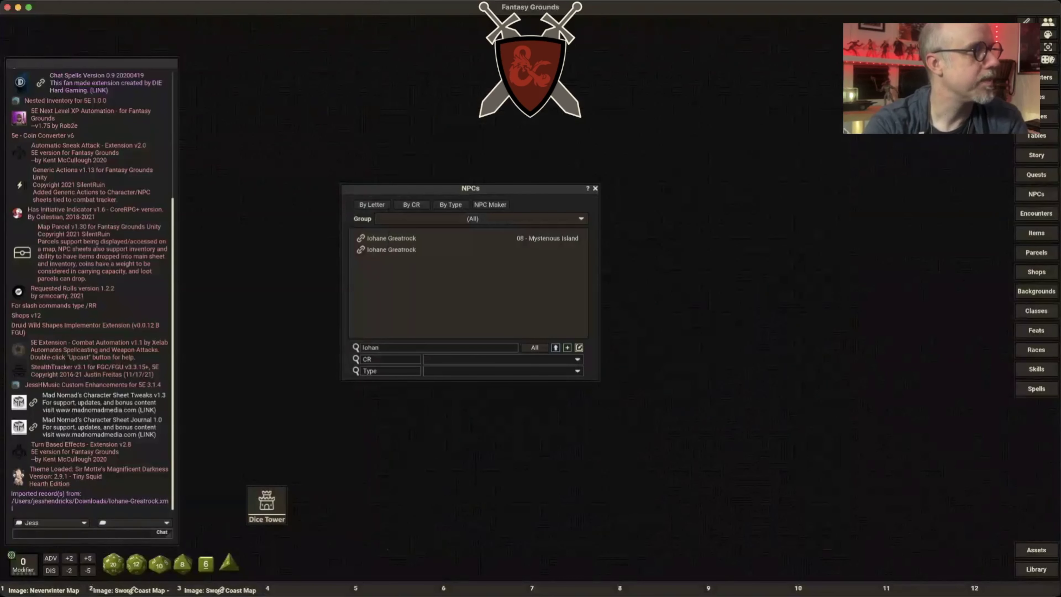
- Start exiting the Fantasy Grounds session
right_click(724, 82)
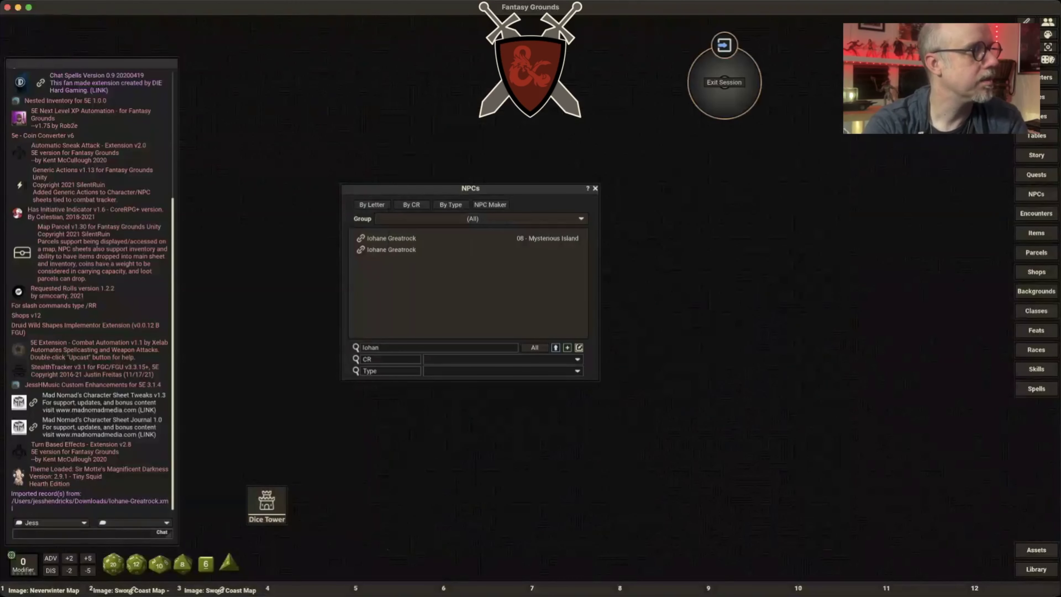
left_click(724, 45)
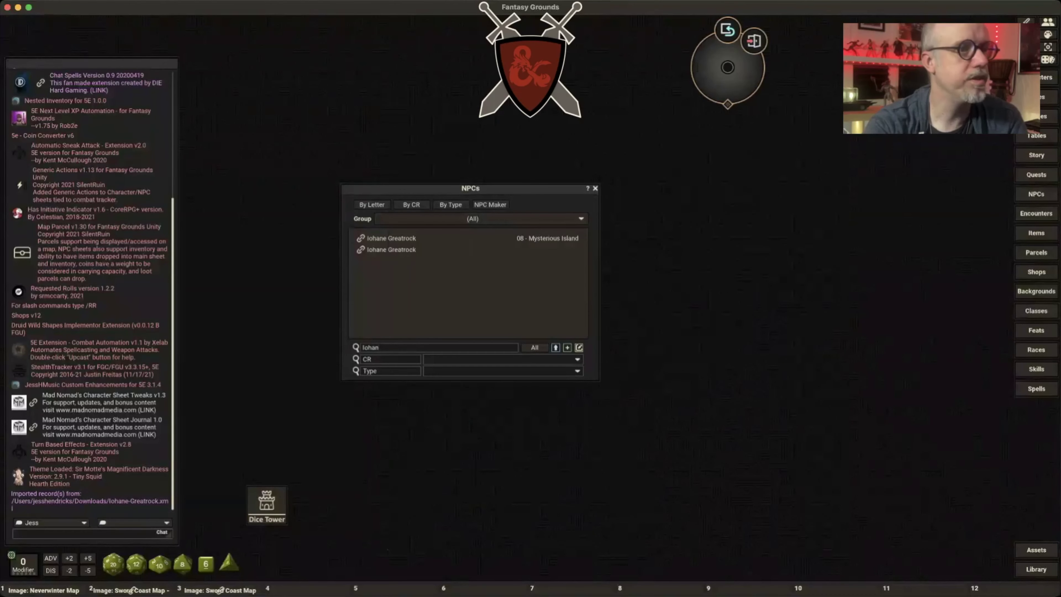